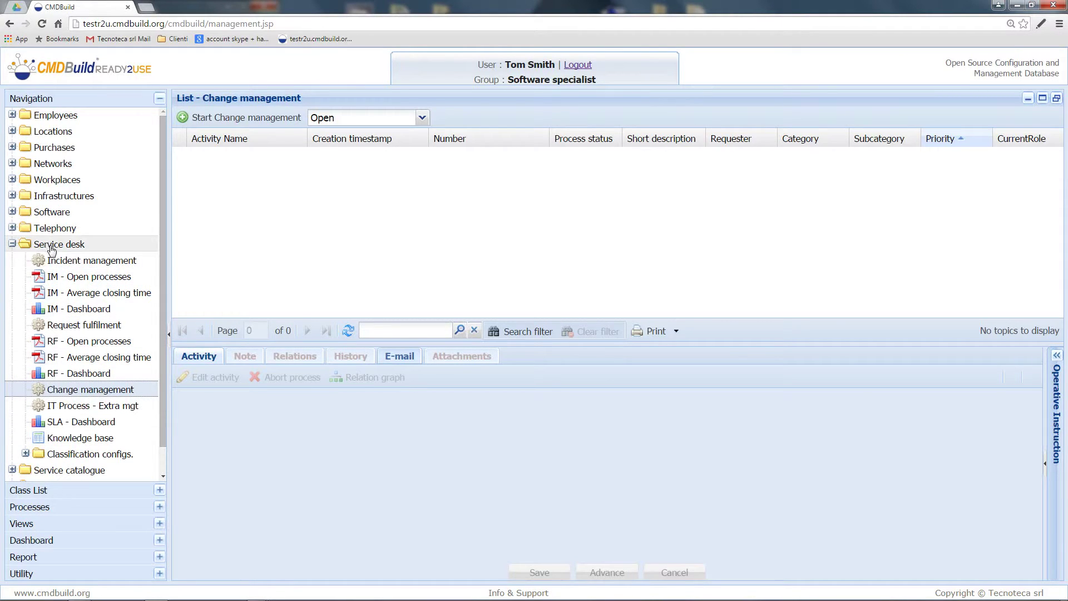
- Start a new change management request with an employee requester and channel Mail
{"action": "left_click", "coordinate": [233, 122]}
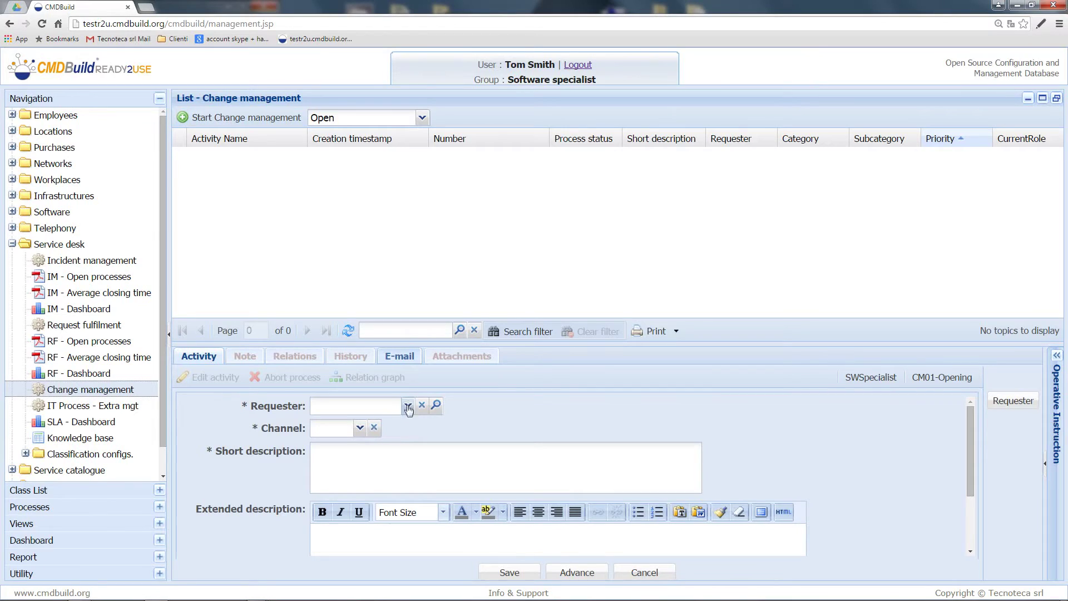
{"action": "left_click", "coordinate": [408, 408]}
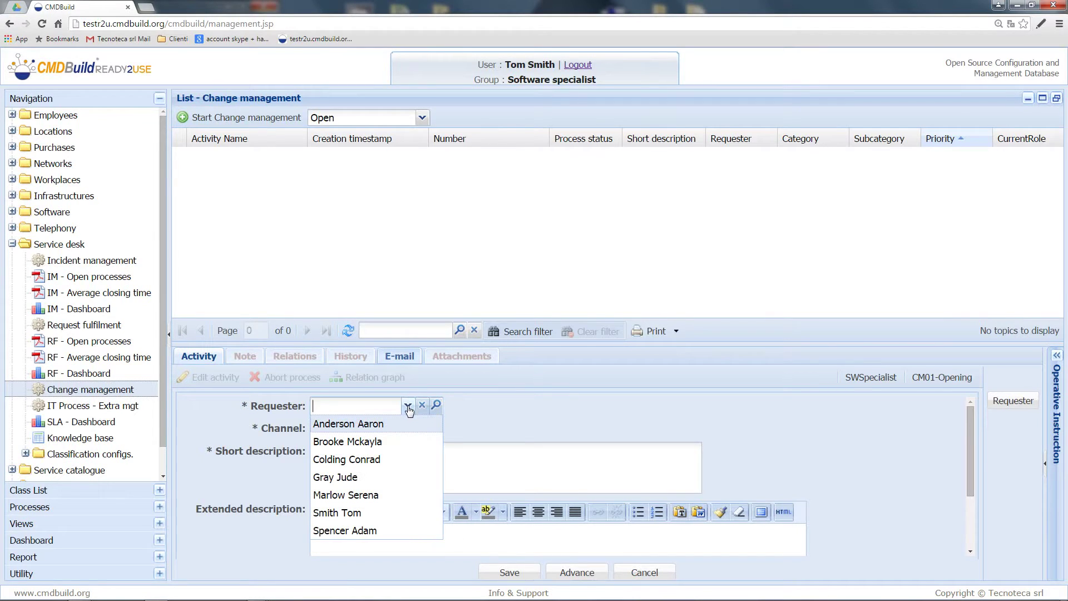
{"action": "left_click", "coordinate": [403, 443]}
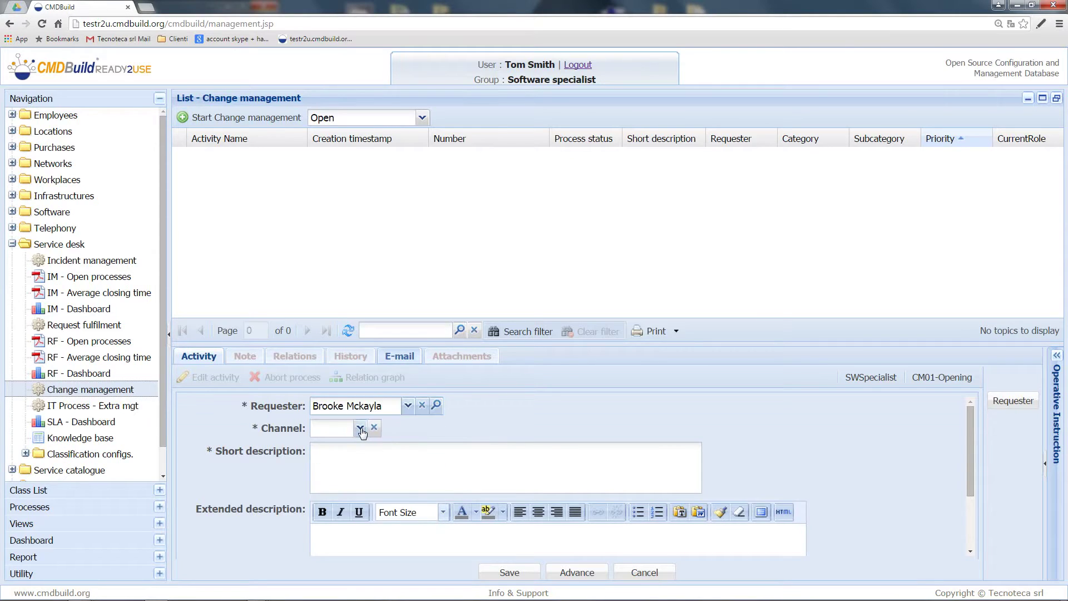
{"action": "left_click", "coordinate": [360, 429]}
{"action": "left_click", "coordinate": [363, 445]}
- Enter the short description 'New cmdbuild wf' and view the requester's employee card
{"action": "left_click_drag", "start_coordinate": [517, 344], "coordinate": [517, 284]}
{"action": "left_click", "coordinate": [380, 406]}
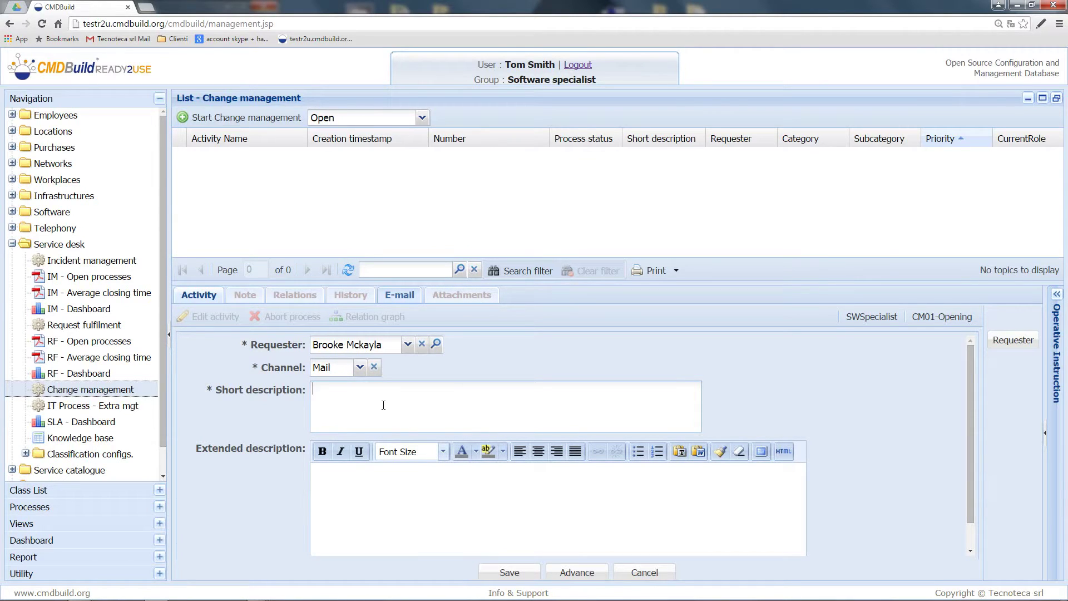
{"action": "type", "text": "New cmdbuild wf"}
{"action": "left_click", "coordinate": [1002, 339]}
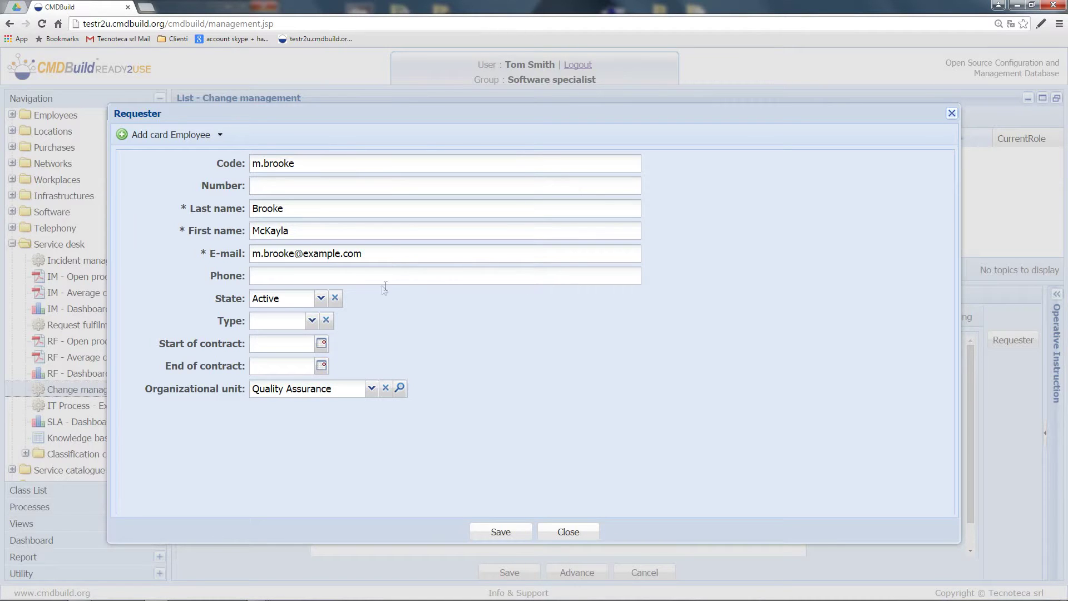
- Close the employee card and advance the request, creating CM000003 at CM02 - Classification
{"action": "left_click", "coordinate": [564, 533]}
{"action": "left_click", "coordinate": [585, 575]}
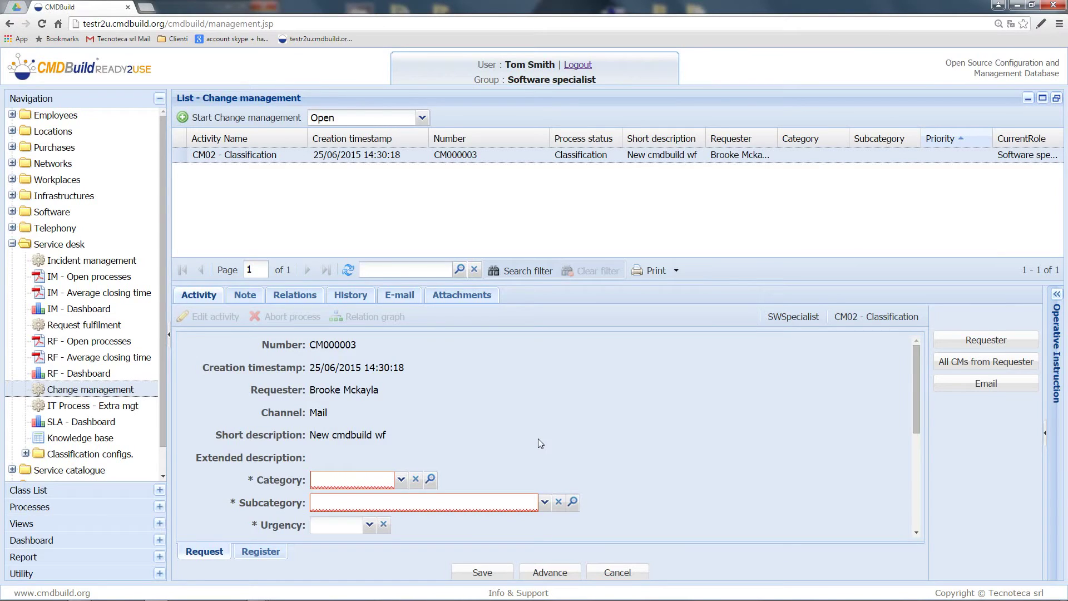
- Set category Application, subcategory Application Build new CMDBuild workflow, and Medium urgency and impact
{"action": "scroll", "coordinate": [539, 439], "scroll_direction": "down", "scroll_amount": 4}
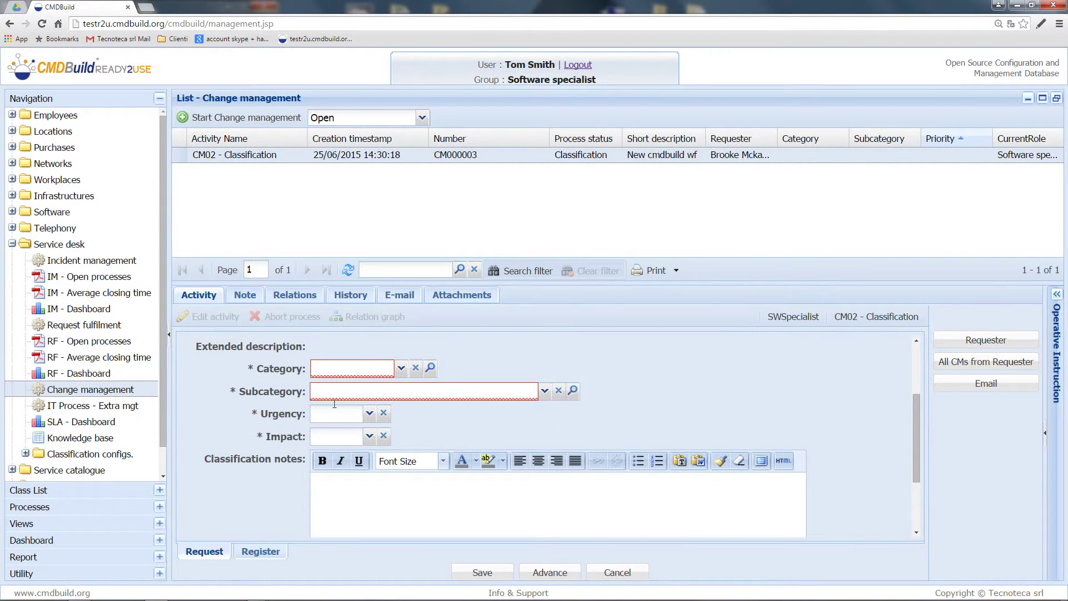
{"action": "left_click", "coordinate": [402, 368]}
{"action": "left_click", "coordinate": [412, 388]}
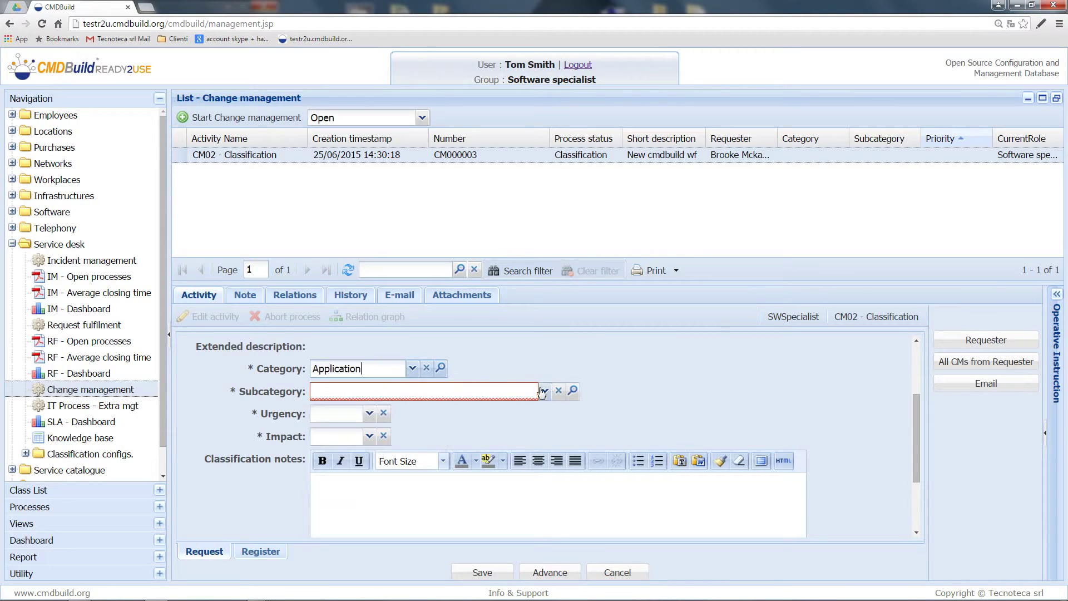
{"action": "left_click", "coordinate": [544, 391]}
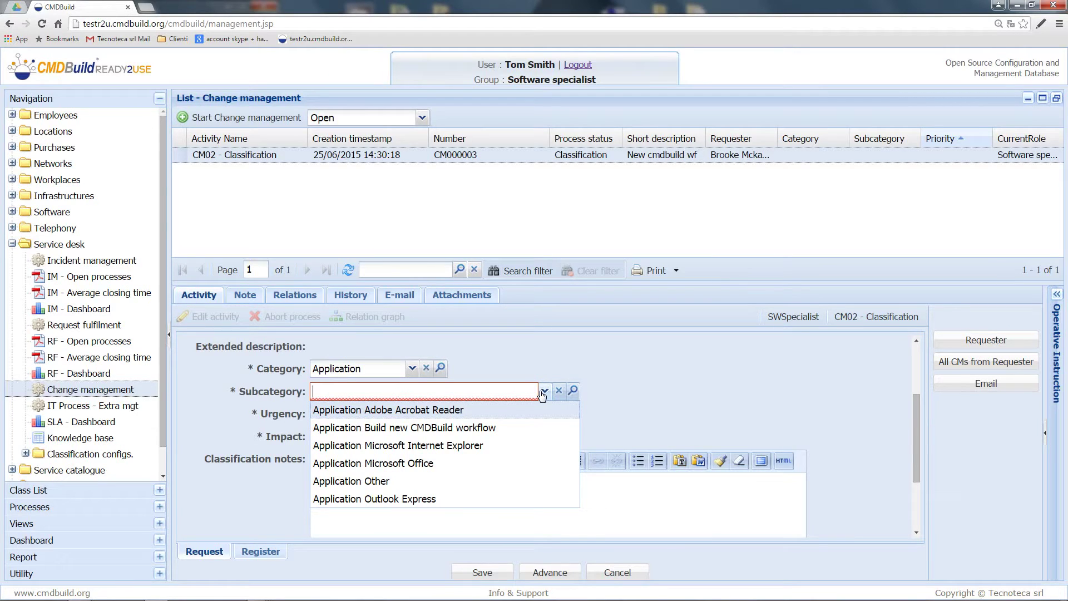
{"action": "left_click", "coordinate": [554, 429]}
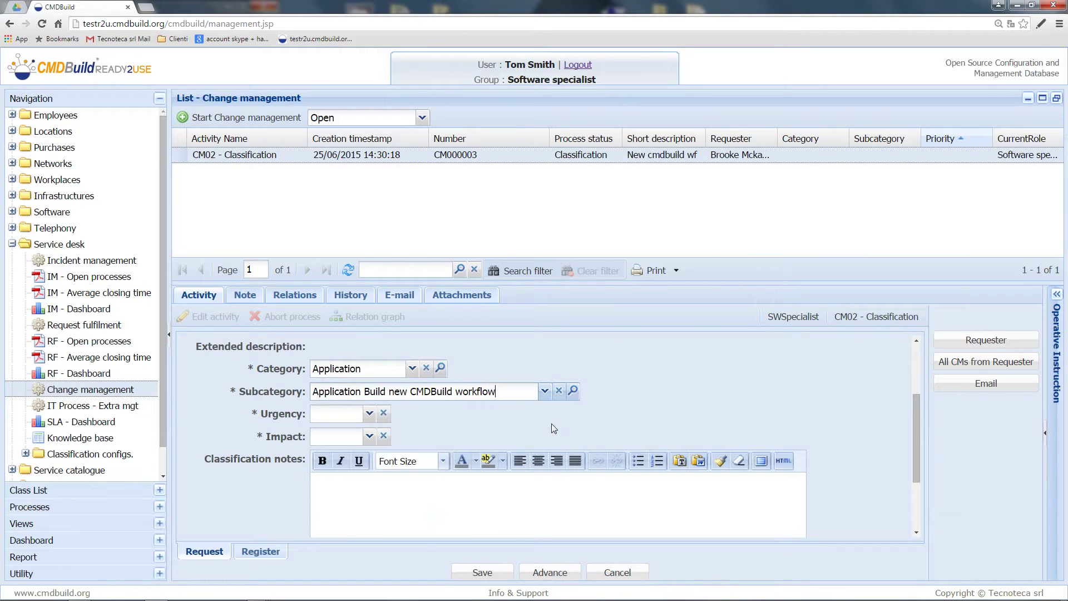
{"action": "left_click", "coordinate": [368, 415]}
{"action": "left_click", "coordinate": [345, 452]}
{"action": "left_click", "coordinate": [370, 437]}
{"action": "left_click", "coordinate": [334, 472]}
{"action": "scroll", "coordinate": [367, 445], "scroll_direction": "down", "scroll_amount": 3}
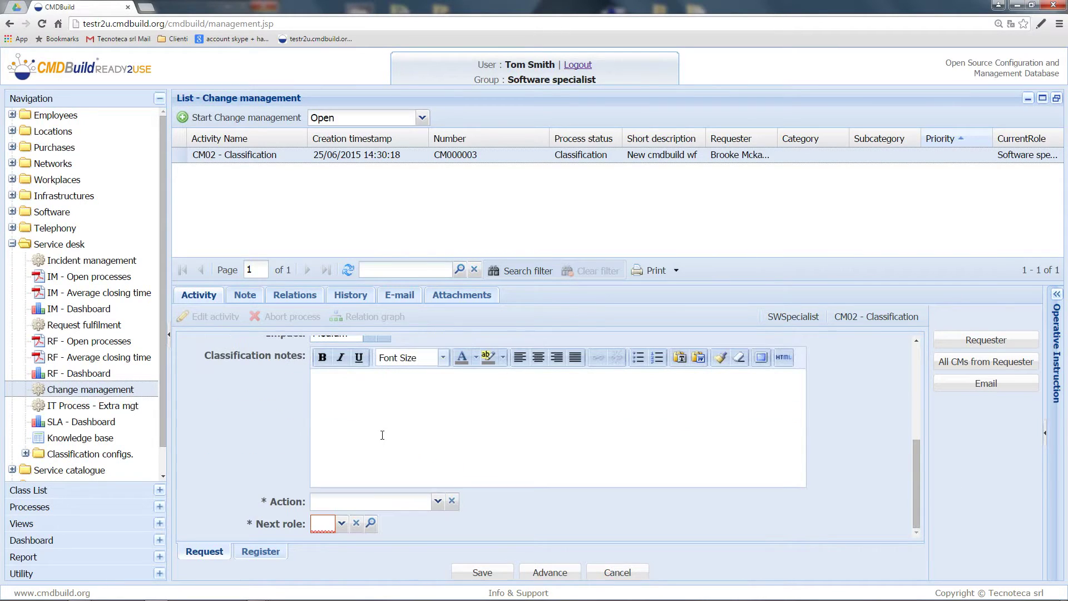
- Choose Specialist analysis as the action and list CM000003's e-mails
{"action": "left_click", "coordinate": [439, 503]}
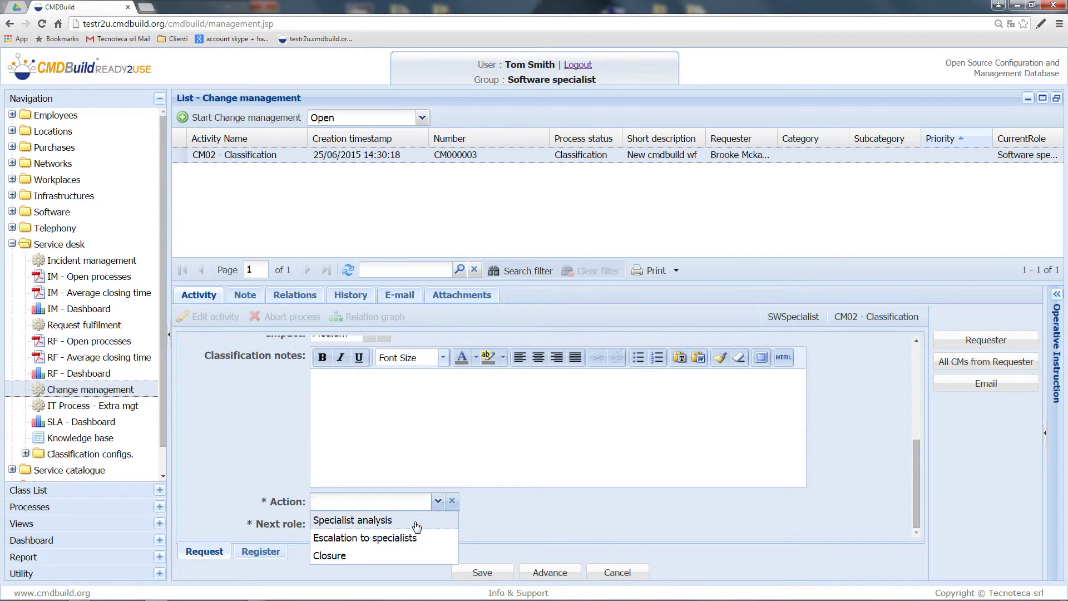
{"action": "left_click", "coordinate": [423, 522]}
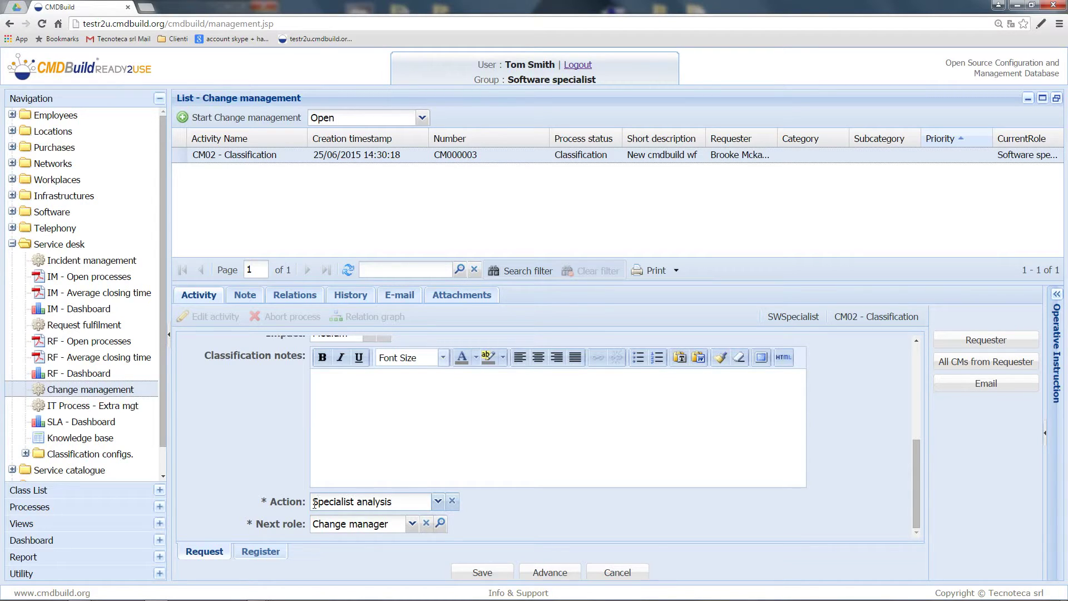
{"action": "left_click", "coordinate": [951, 389]}
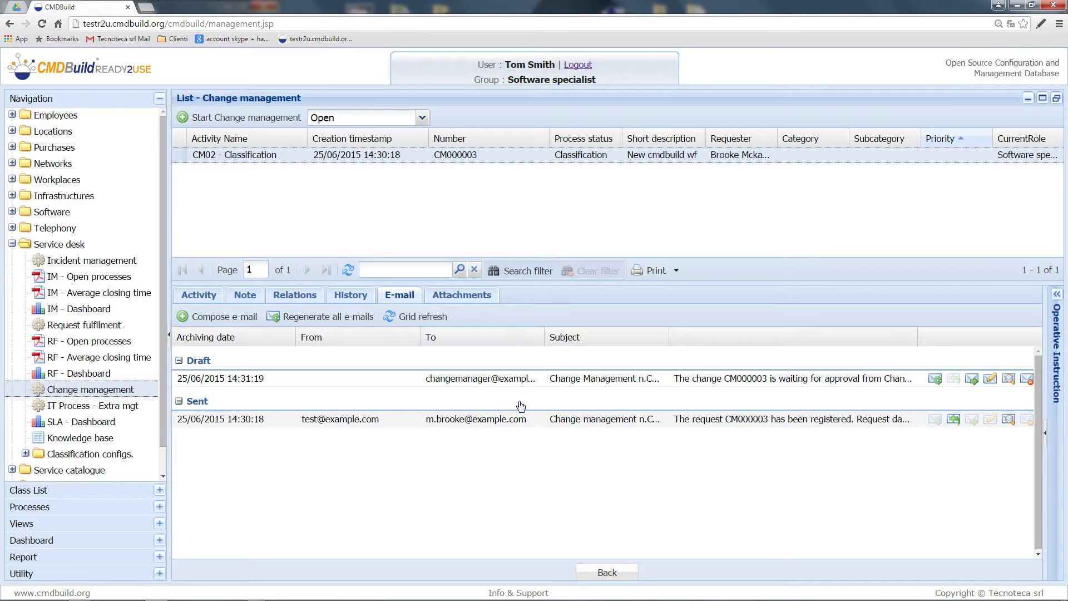
- Read the draft approval-required e-mail, then advance CM000003 to CM03 - Start approval
{"action": "left_click", "coordinate": [1008, 379]}
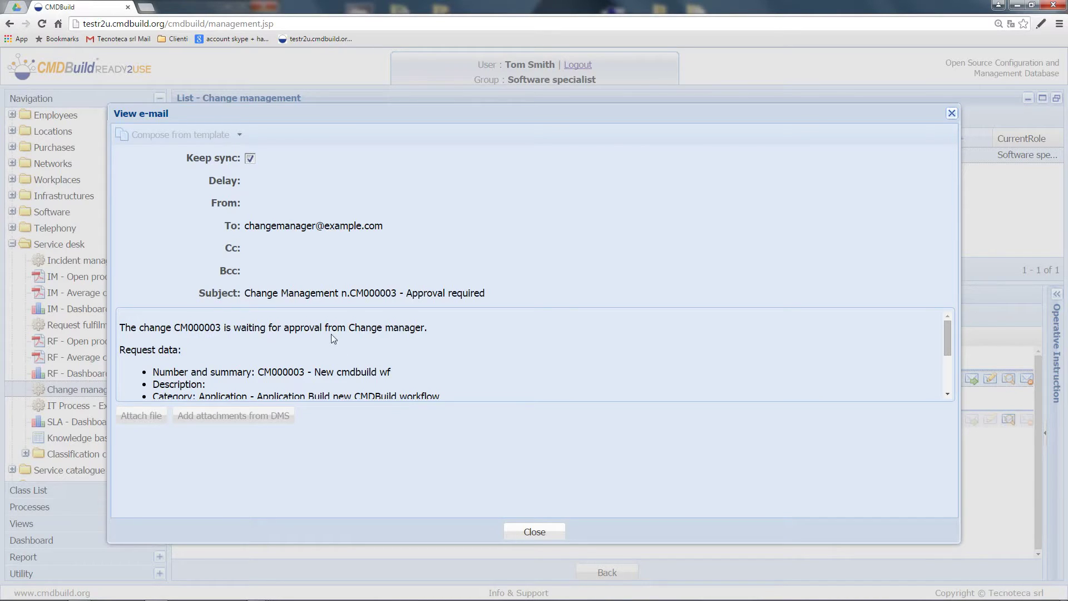
{"action": "scroll", "coordinate": [429, 345], "scroll_direction": "down", "scroll_amount": 3}
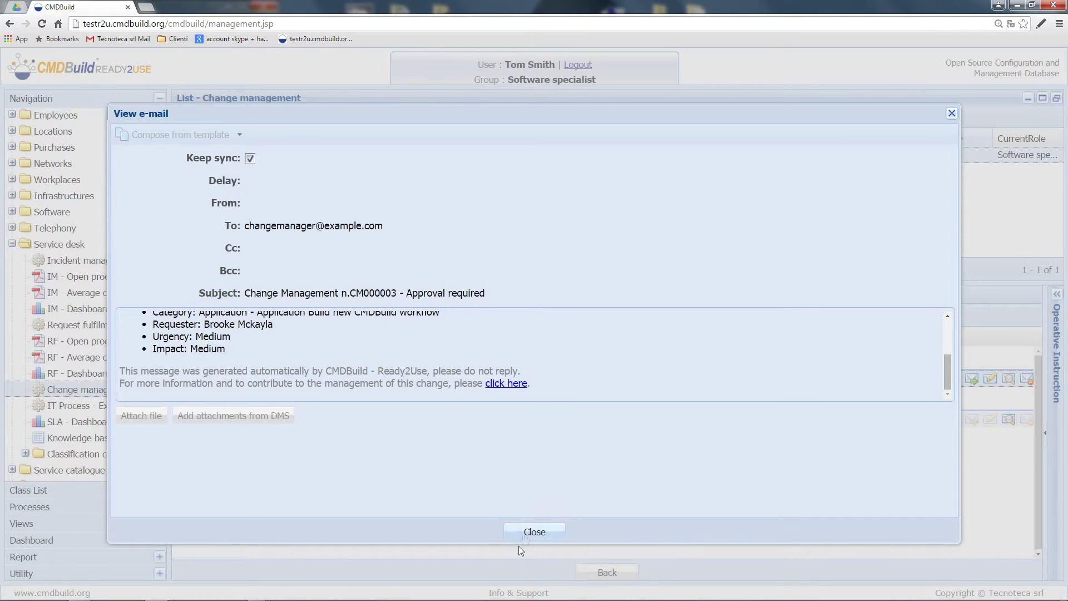
{"action": "left_click", "coordinate": [533, 535]}
{"action": "left_click", "coordinate": [618, 575]}
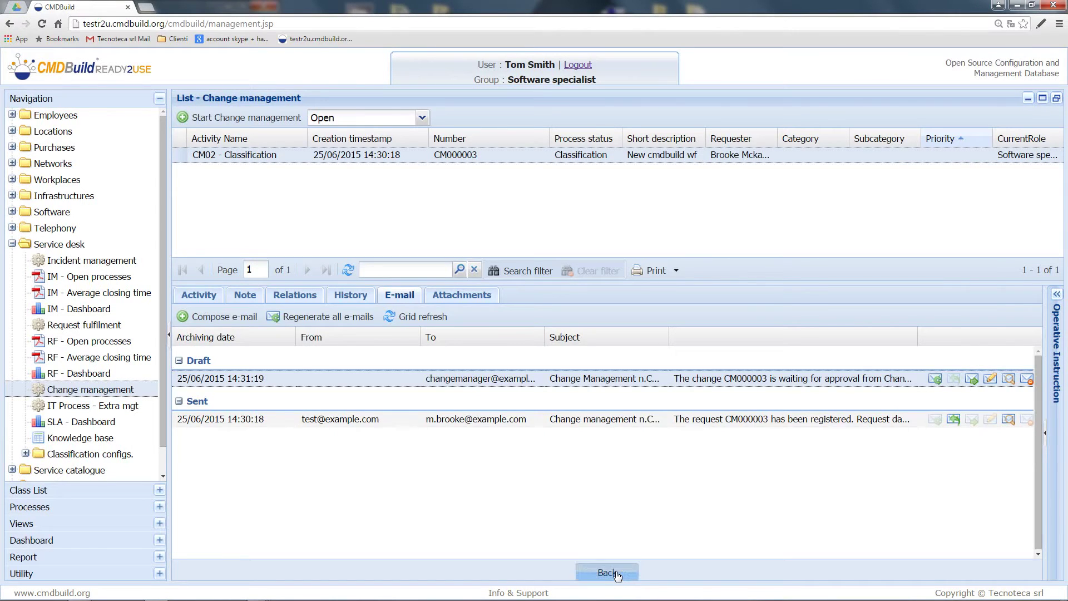
{"action": "left_click", "coordinate": [544, 573]}
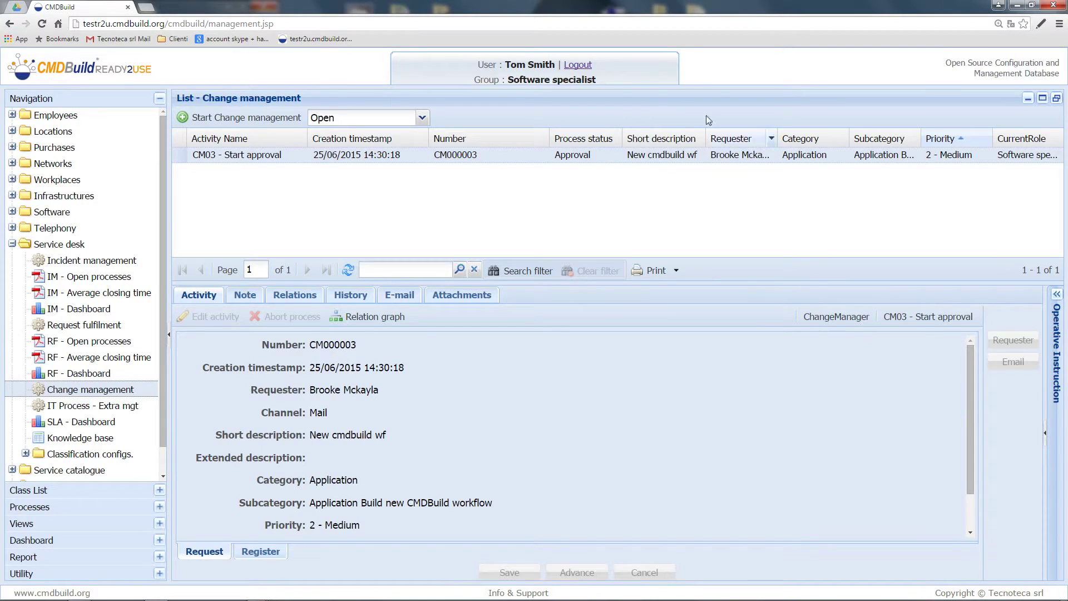
- Log out and sign in with the change manager's username and password
{"action": "left_click", "coordinate": [578, 65]}
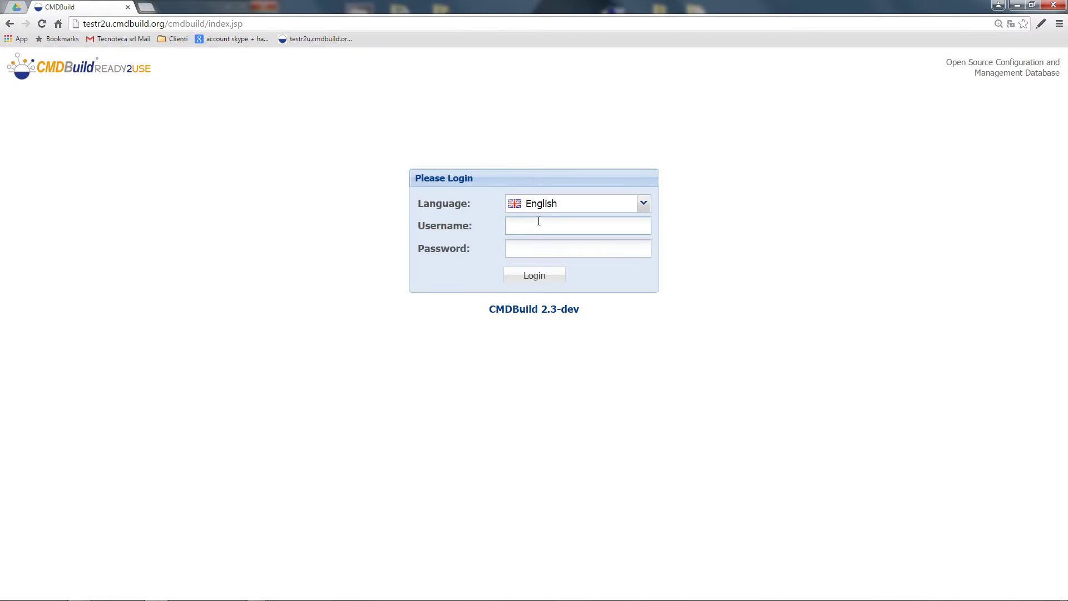
{"action": "left_click", "coordinate": [540, 222]}
{"action": "type", "text": "•••••"}
{"action": "key", "text": "Return"}
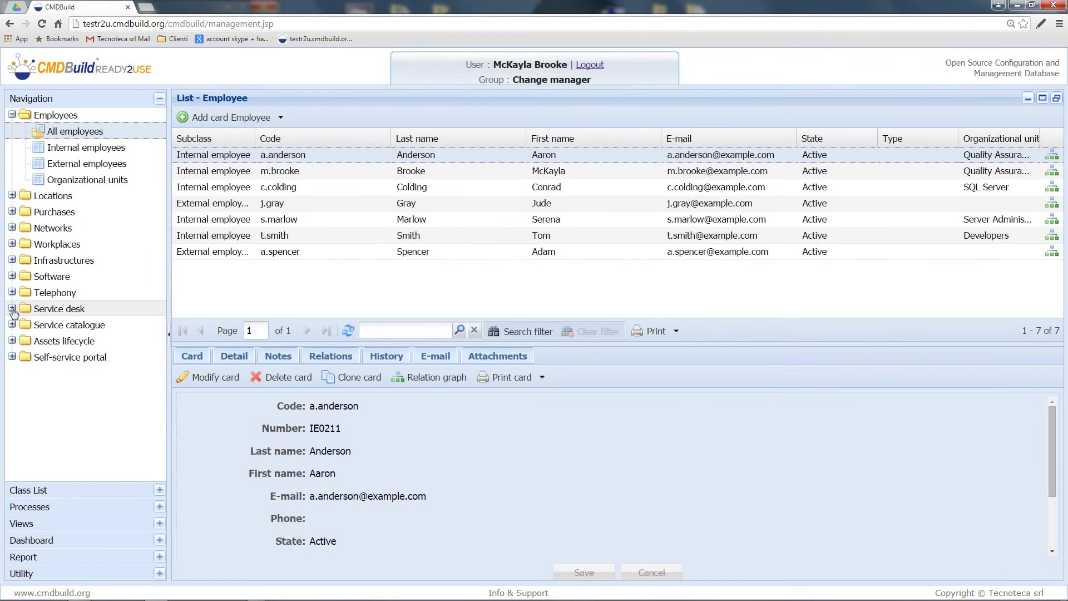
- Open the Change management process list under Service desk and edit CM000003's approval activity
{"action": "left_click", "coordinate": [59, 305]}
{"action": "left_click", "coordinate": [92, 454]}
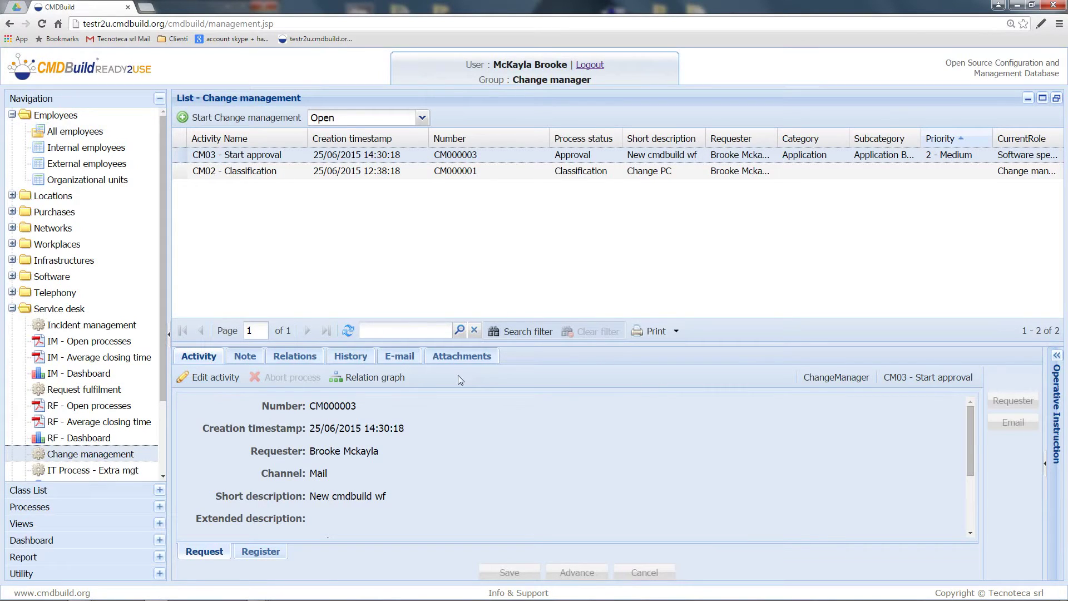
{"action": "left_click_drag", "start_coordinate": [542, 344], "coordinate": [541, 260]}
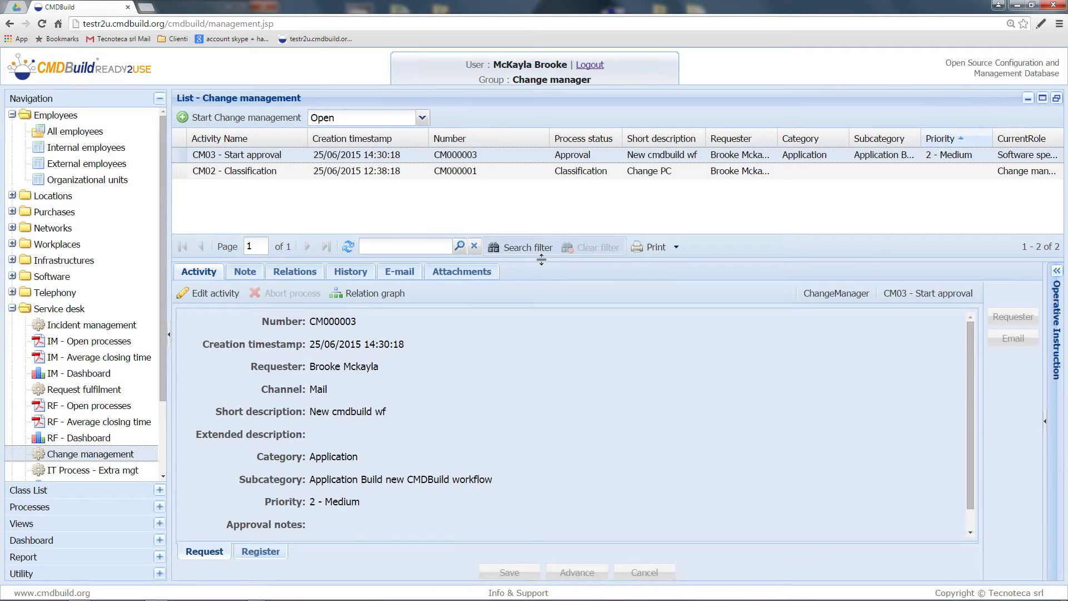
{"action": "left_click", "coordinate": [204, 295]}
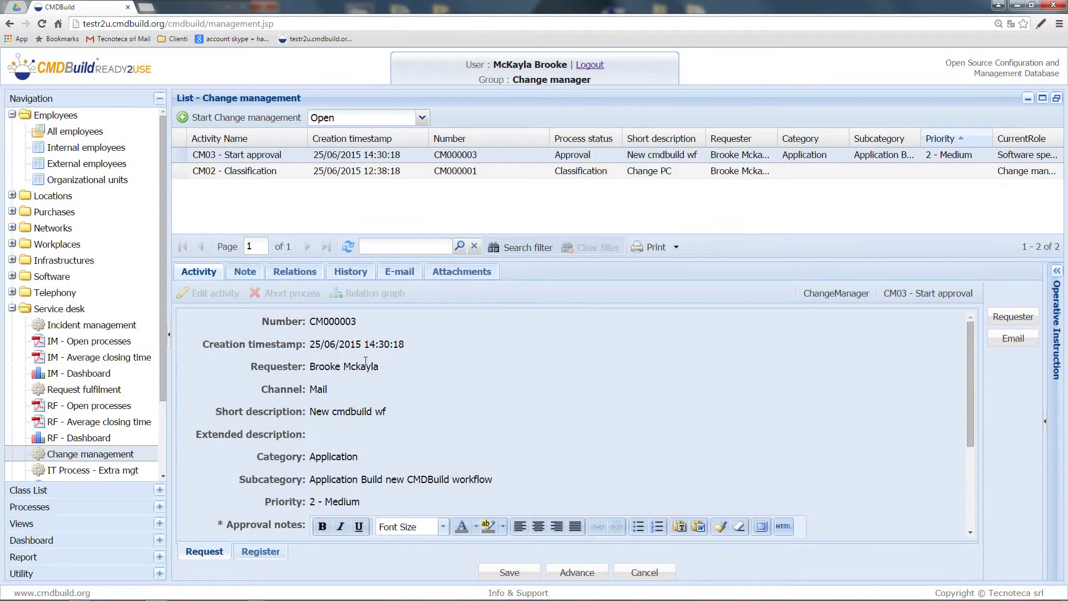
{"action": "scroll", "coordinate": [384, 401], "scroll_direction": "down", "scroll_amount": 1}
- Enter approval note 'ok', choose action Approve, and show the request's e-mails
{"action": "left_click", "coordinate": [399, 435]}
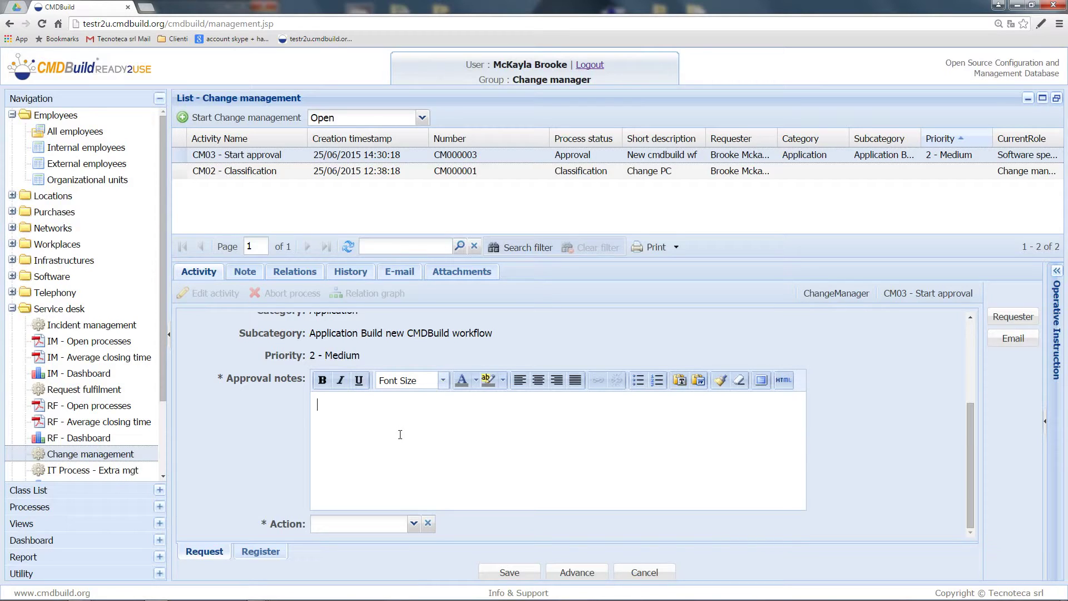
{"action": "type", "text": "ok"}
{"action": "left_click", "coordinate": [416, 531]}
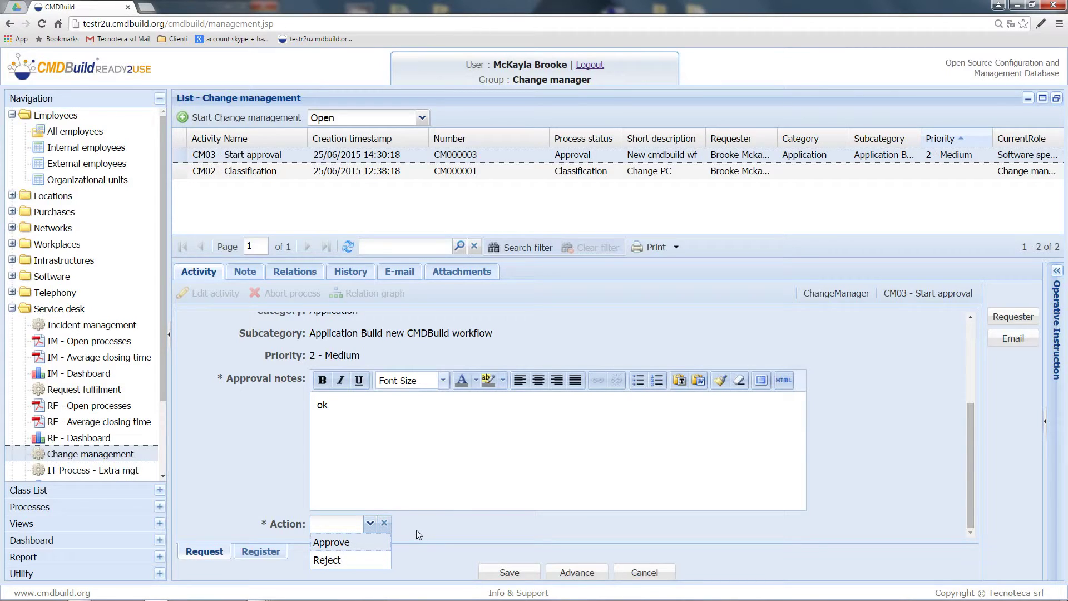
{"action": "left_click", "coordinate": [354, 543]}
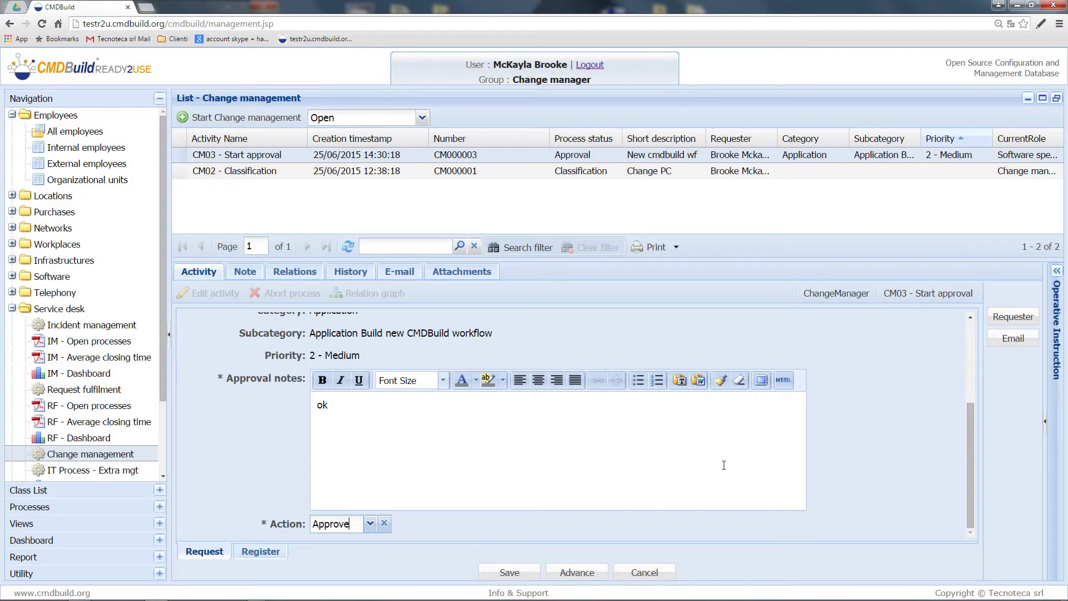
{"action": "left_click", "coordinate": [1008, 340]}
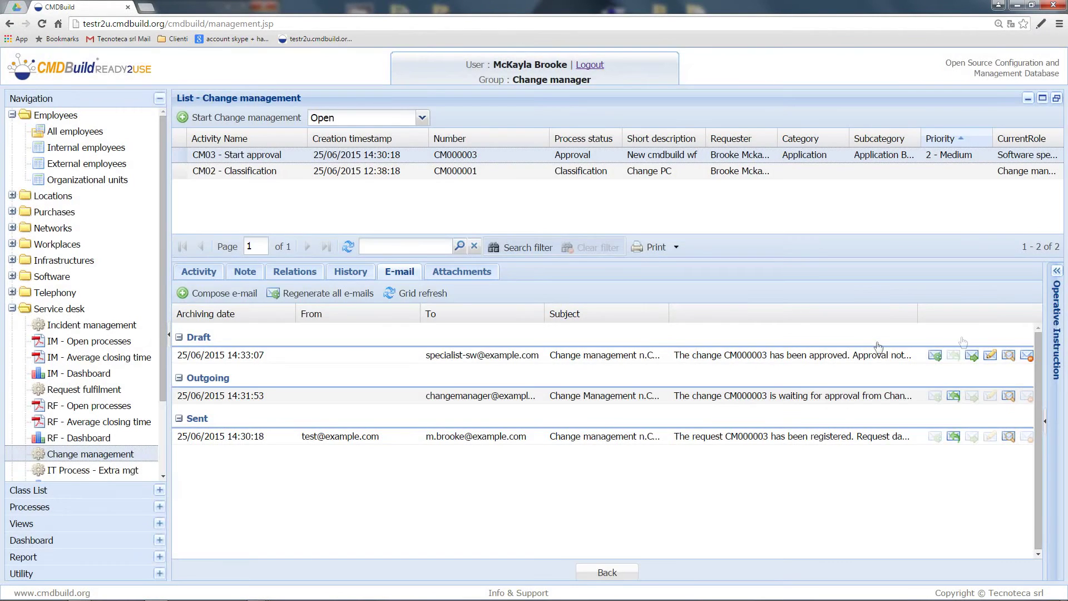
- Inspect the drafted approval e-mail, then go back to the approval activity form
{"action": "left_click", "coordinate": [777, 360]}
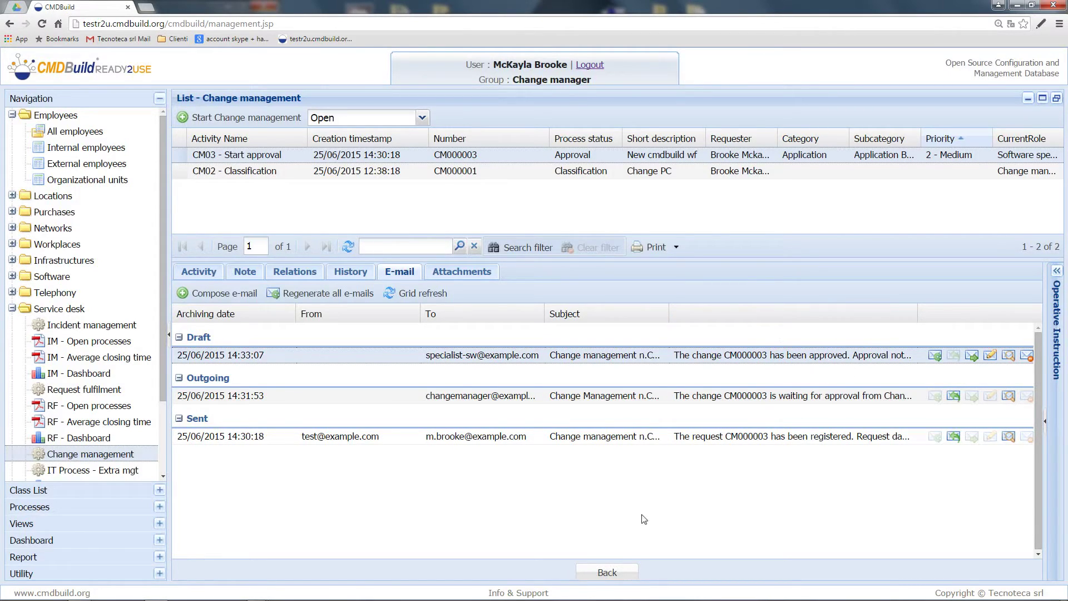
{"action": "left_click", "coordinate": [624, 577]}
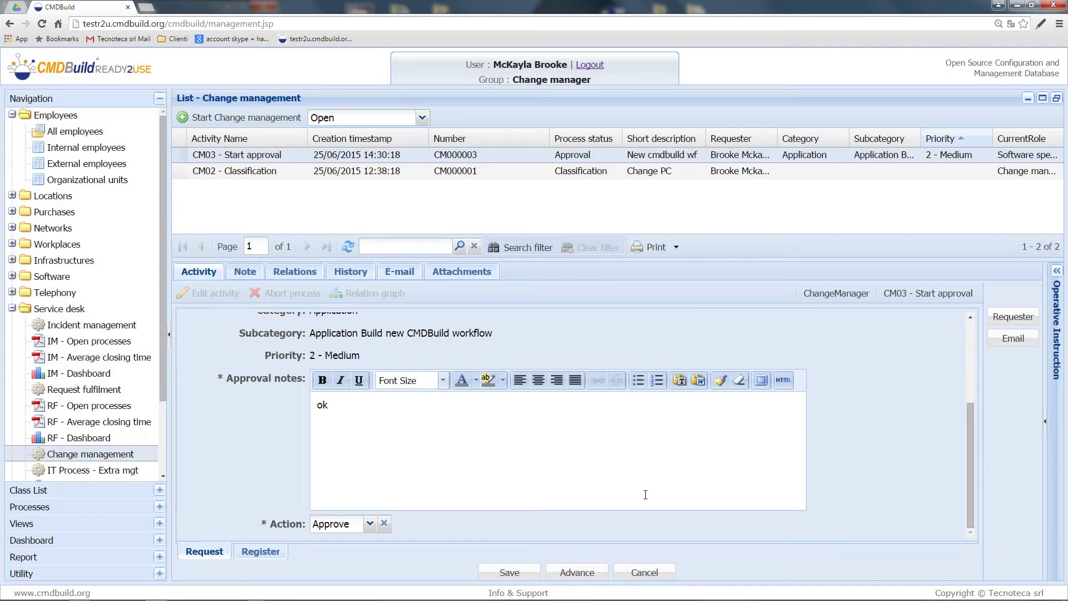
- Advance CM000003 to CM04 - Analysis and log out of the change manager account
{"action": "left_click", "coordinate": [579, 573]}
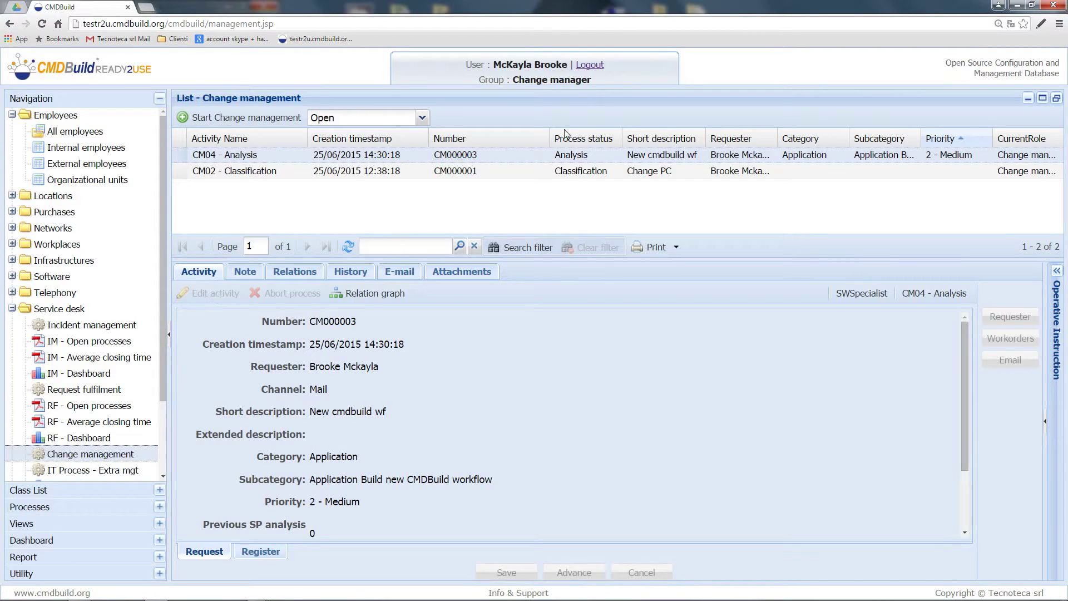
{"action": "left_click", "coordinate": [587, 66]}
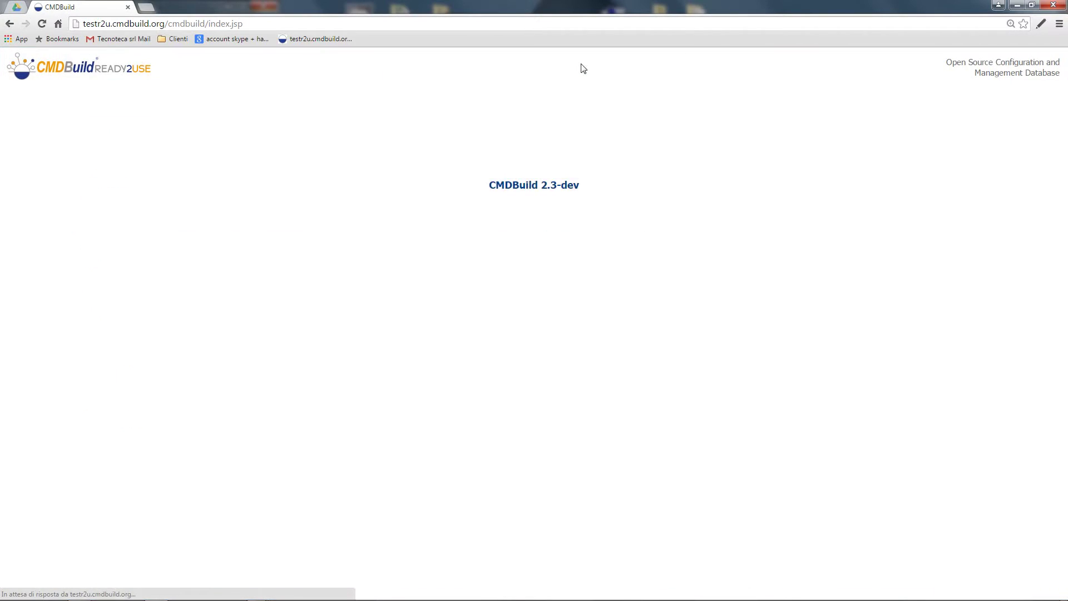
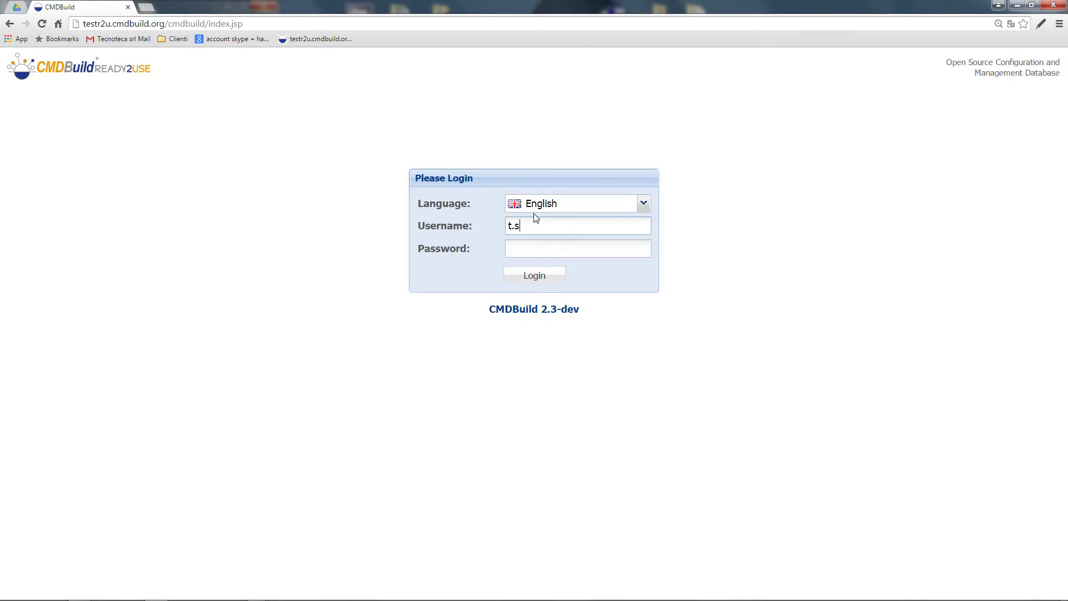
- Sign in with the Software specialist's username and password, then expand Service desk
{"action": "type", "text": "th"}
{"action": "key", "text": "Tab"}
{"action": "type", "text": "t••••"}
{"action": "key", "text": "Return"}
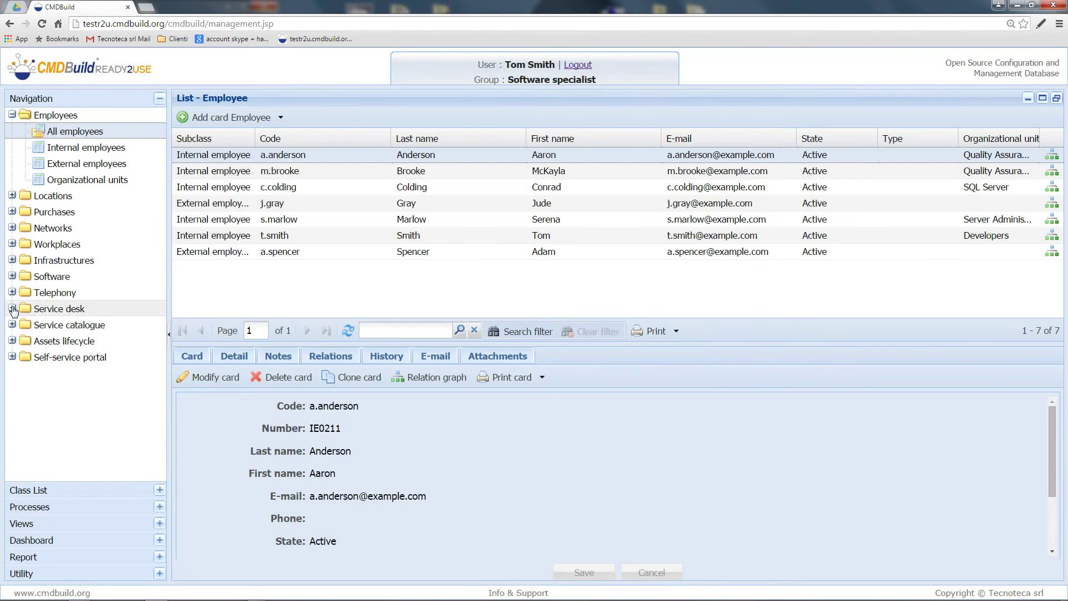
{"action": "left_click", "coordinate": [11, 309]}
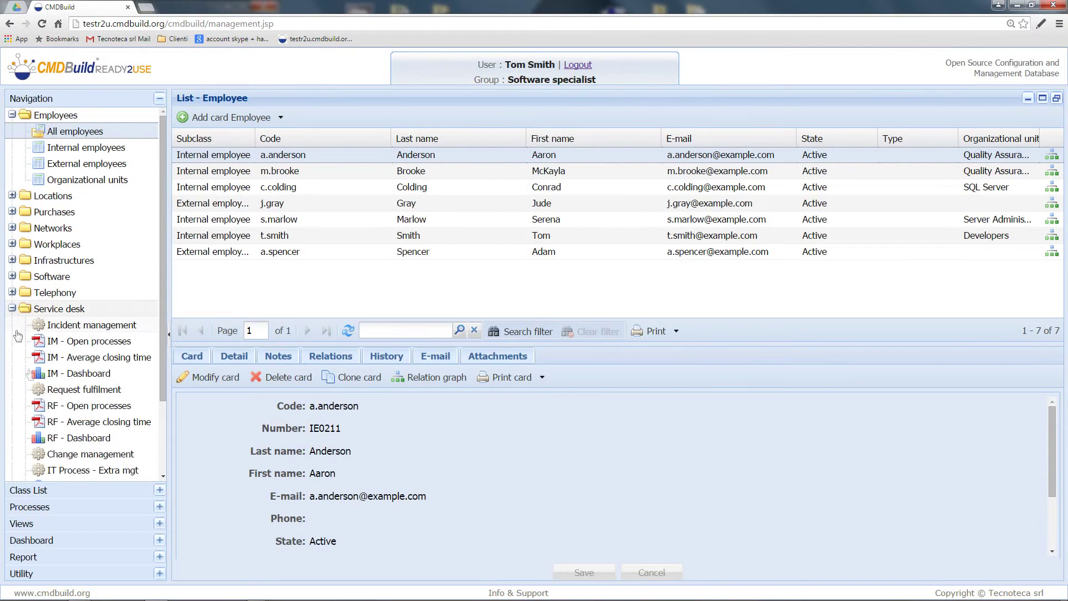
- Put CM000003's CM04 analysis activity into edit mode and set Analysis time to 3
{"action": "left_click", "coordinate": [76, 455]}
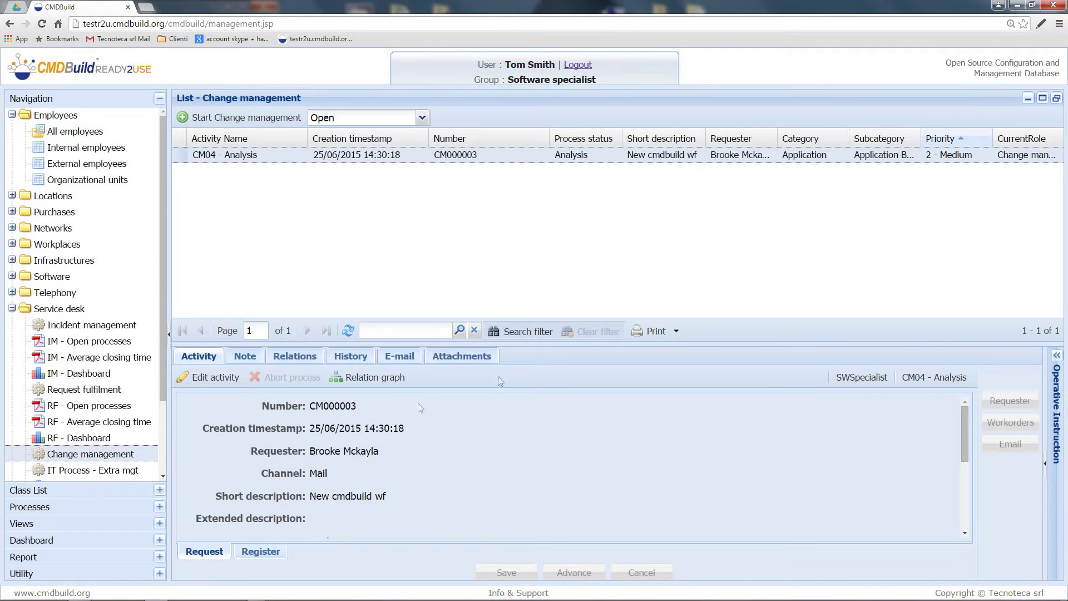
{"action": "left_click_drag", "start_coordinate": [547, 343], "coordinate": [547, 261]}
{"action": "left_click", "coordinate": [215, 296]}
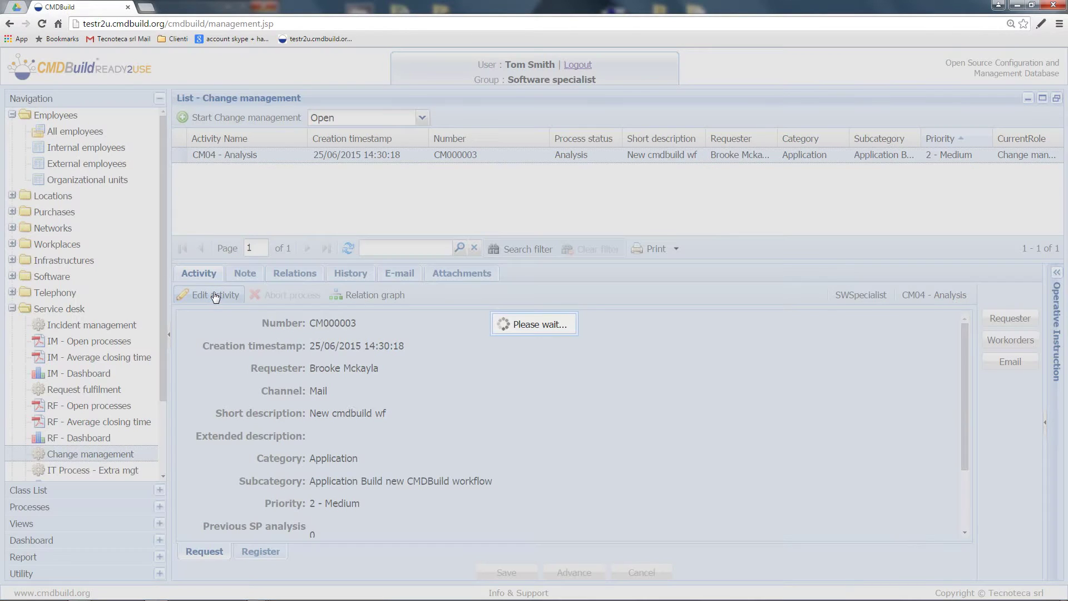
{"action": "scroll", "coordinate": [675, 396], "scroll_direction": "down", "scroll_amount": 2}
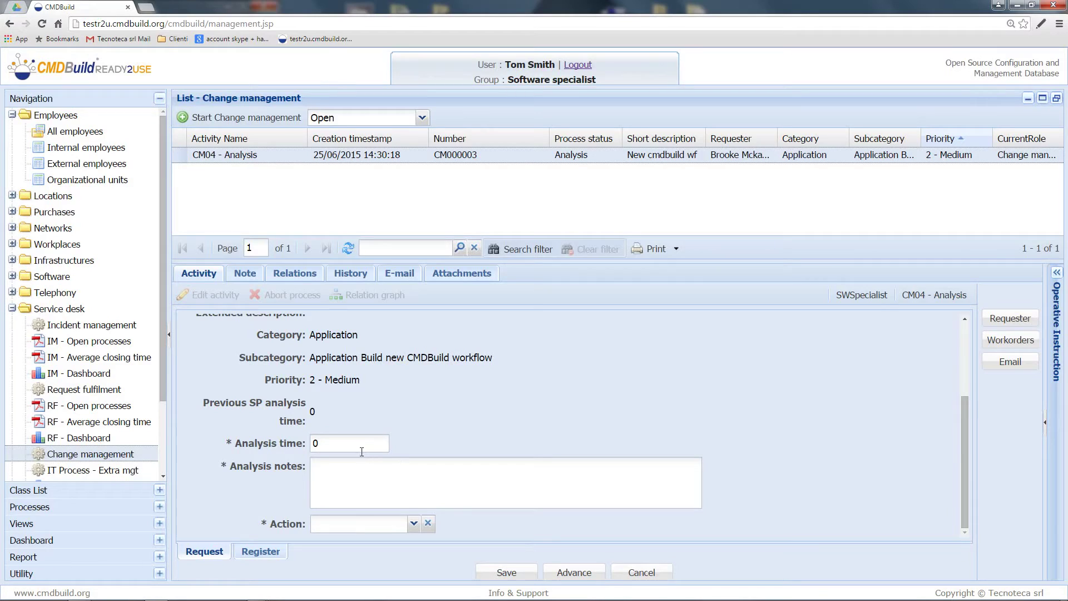
{"action": "left_click_drag", "start_coordinate": [359, 443], "coordinate": [285, 445]}
{"action": "type", "text": "3"}
- Enter the analysis note 'Analysis done', pick Execution as next action, and view the workorders
{"action": "left_click", "coordinate": [358, 493]}
{"action": "type", "text": "Analysis done"}
{"action": "left_click", "coordinate": [412, 523]}
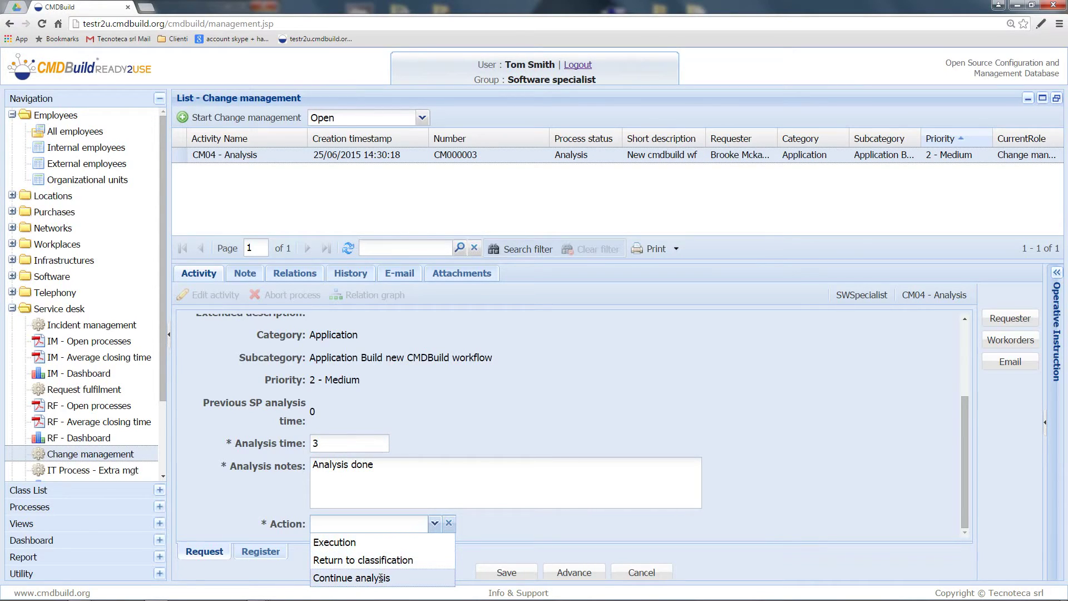
{"action": "left_click", "coordinate": [383, 544]}
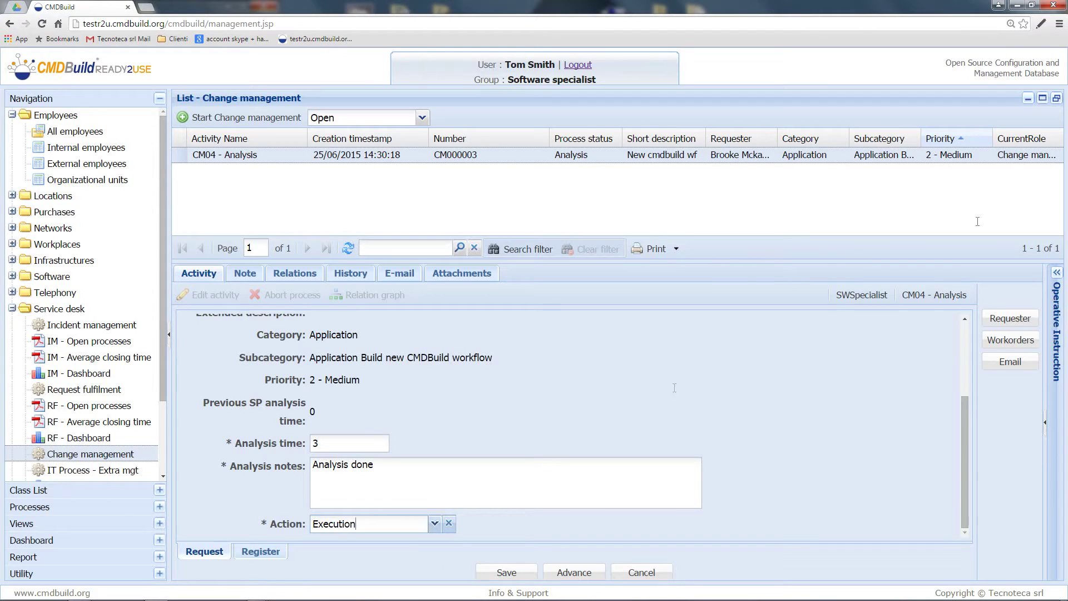
{"action": "left_click", "coordinate": [1011, 340]}
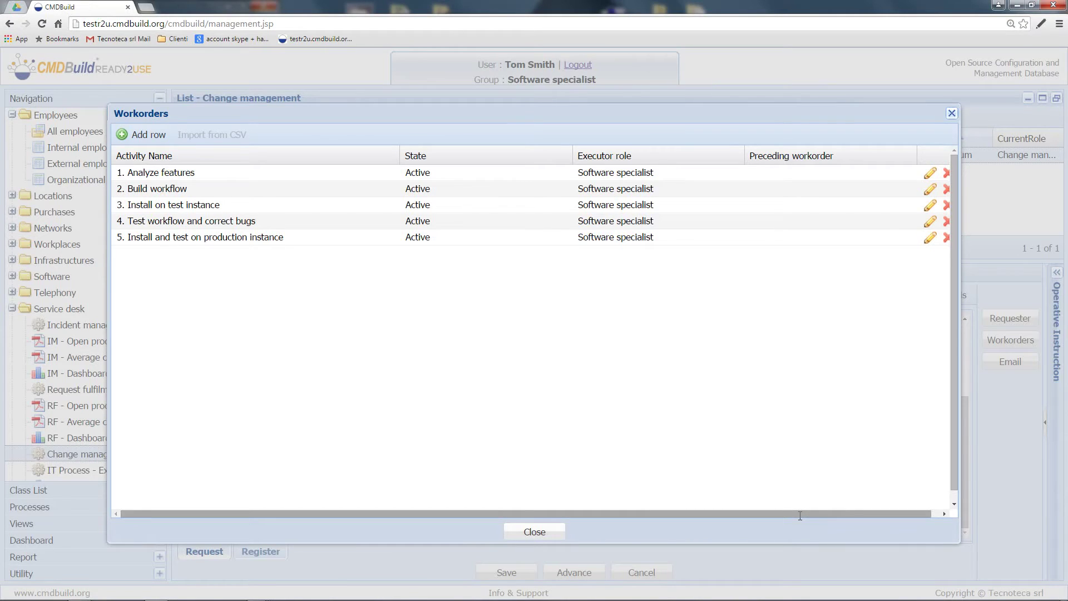
- Delete workorders Build workflow through Install and test on production, keeping only Analyze features
{"action": "left_click", "coordinate": [946, 190]}
{"action": "left_click", "coordinate": [946, 190]}
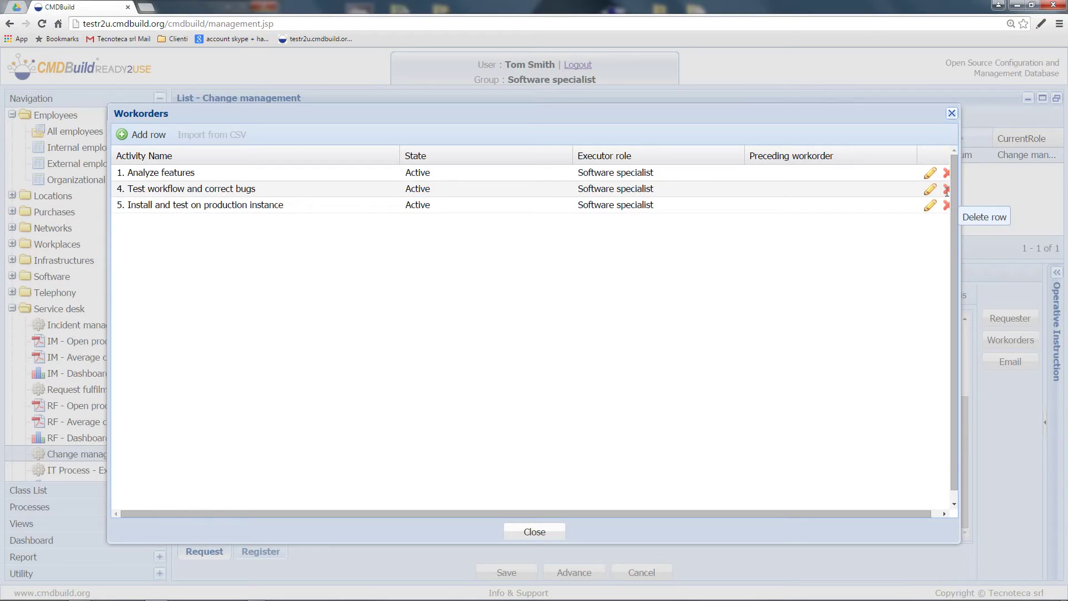
{"action": "left_click", "coordinate": [946, 190]}
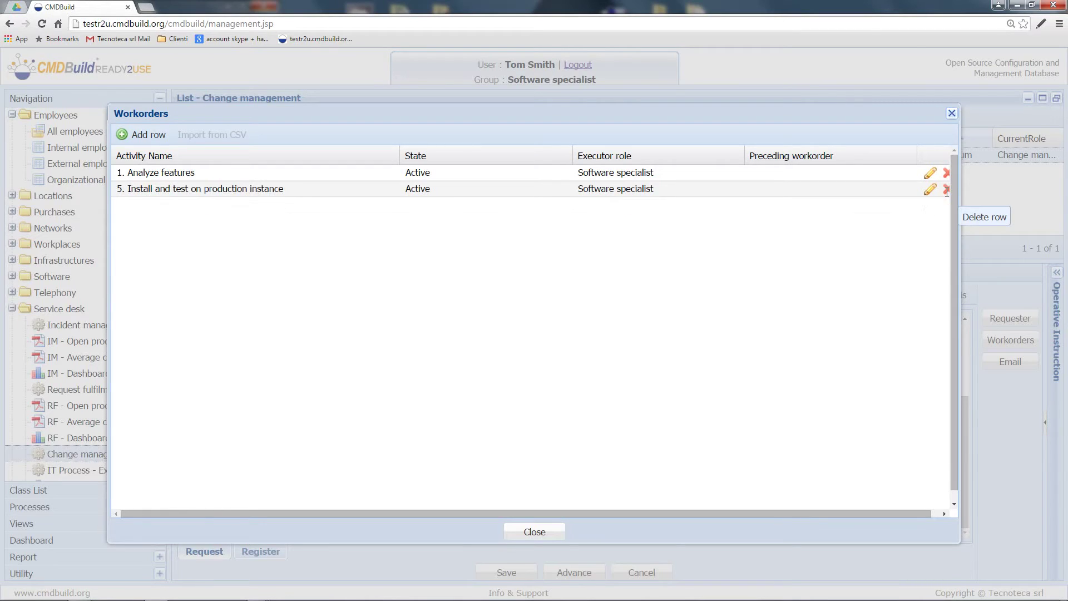
{"action": "left_click", "coordinate": [946, 189]}
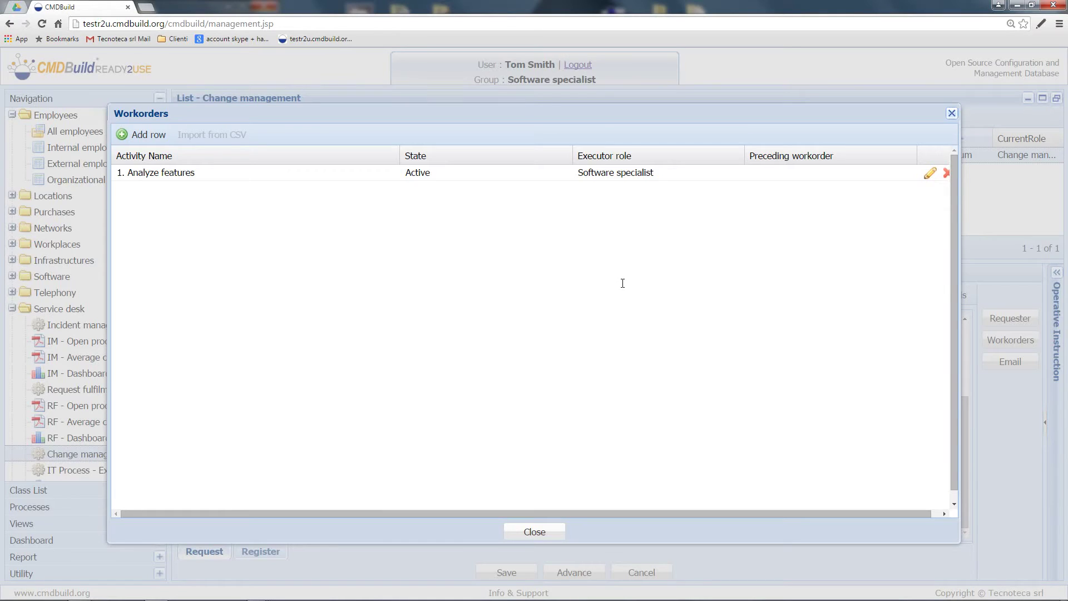
{"action": "left_click", "coordinate": [532, 533]}
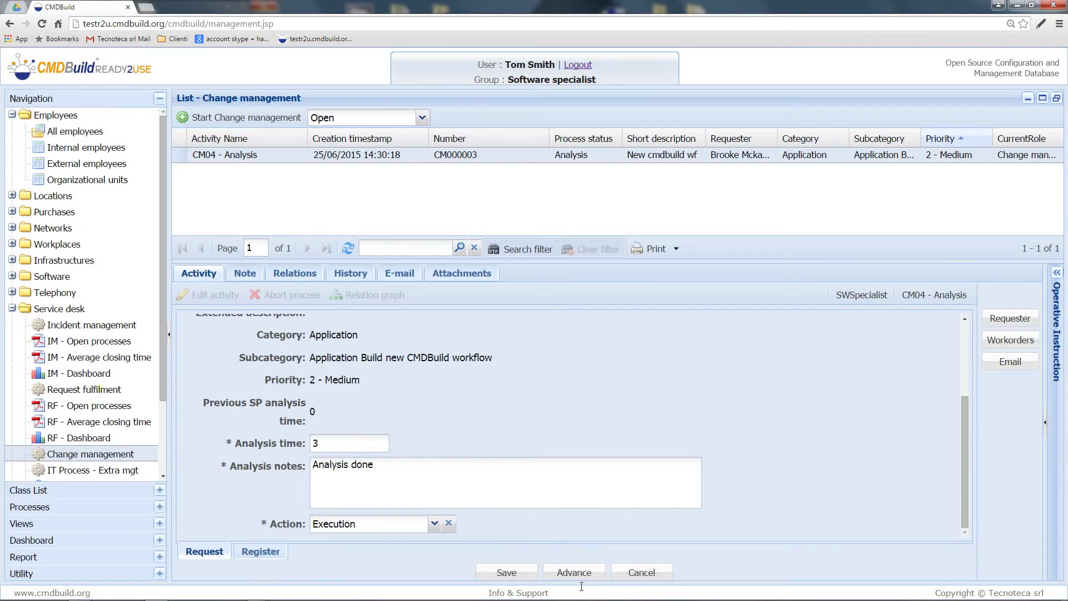
- Advance CM000003 to CM05 Analysis approval and review the resulting Approval status
{"action": "left_click", "coordinate": [578, 575]}
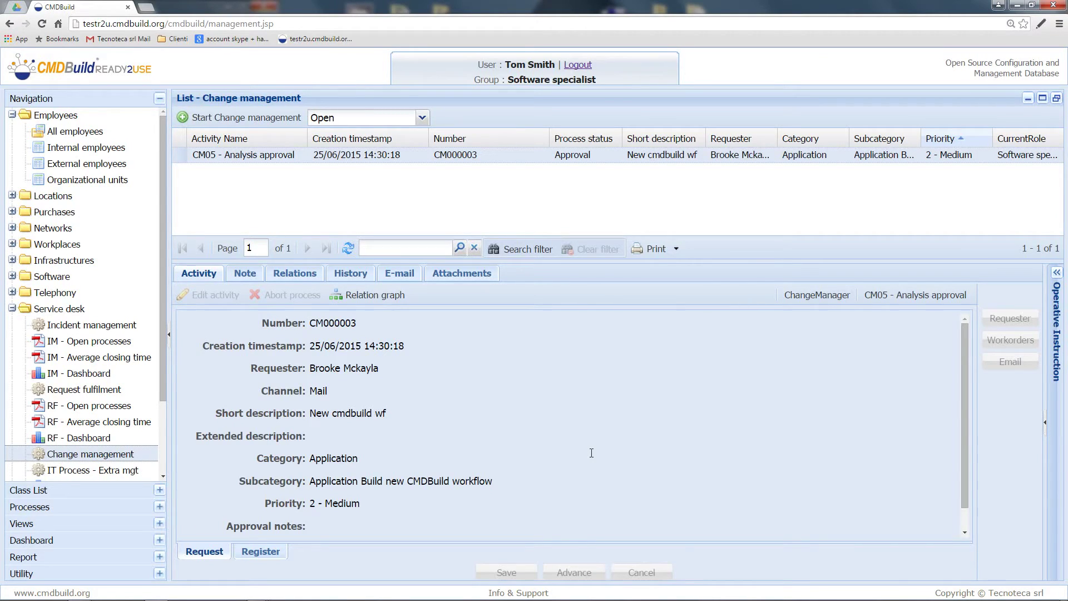
{"action": "scroll", "coordinate": [586, 454], "scroll_direction": "down", "scroll_amount": 1}
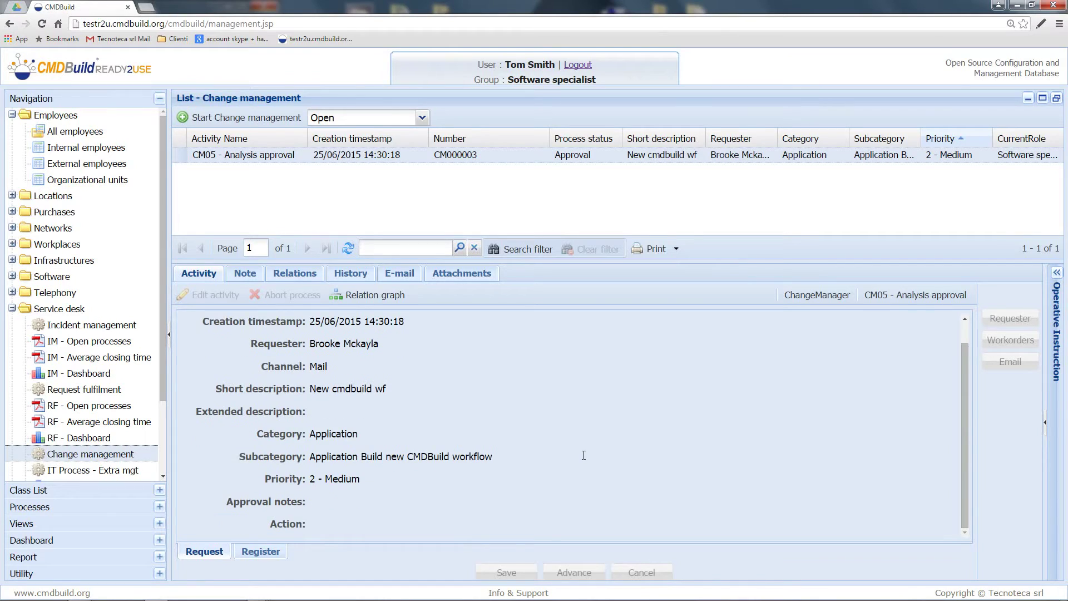
{"action": "scroll", "coordinate": [584, 458], "scroll_direction": "up", "scroll_amount": 1}
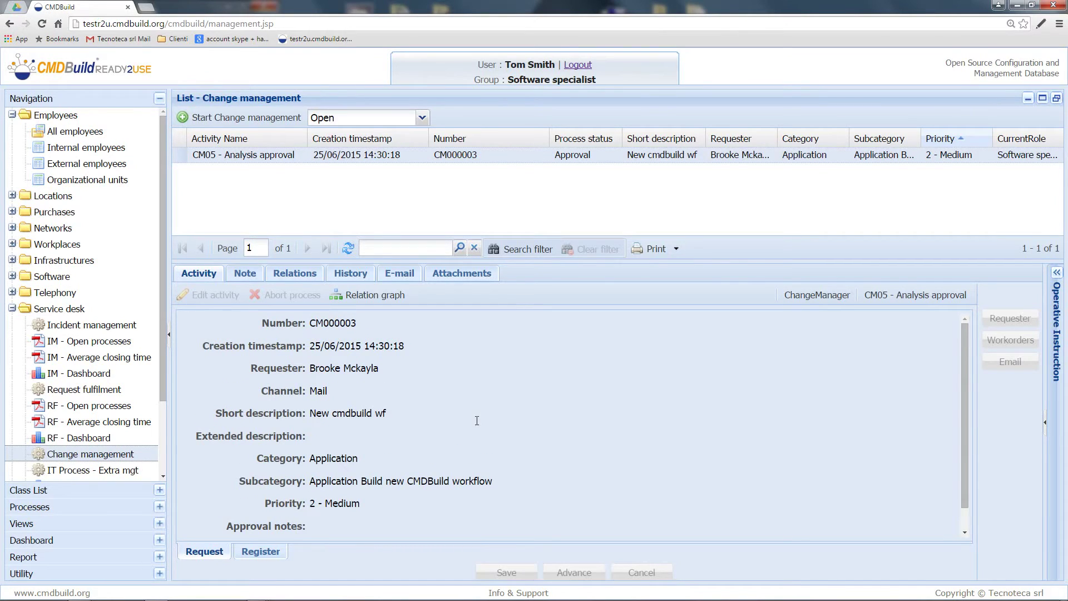
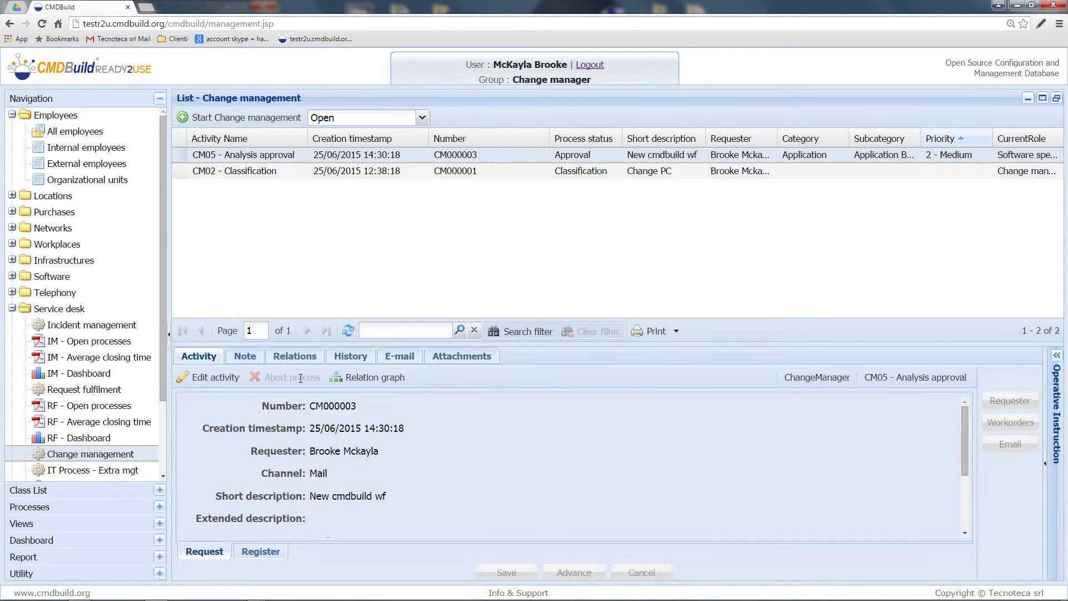
- Edit CM000003's analysis approval, review its Analyze features workorder, and enter 'ok' as approval notes
{"action": "left_click", "coordinate": [209, 378]}
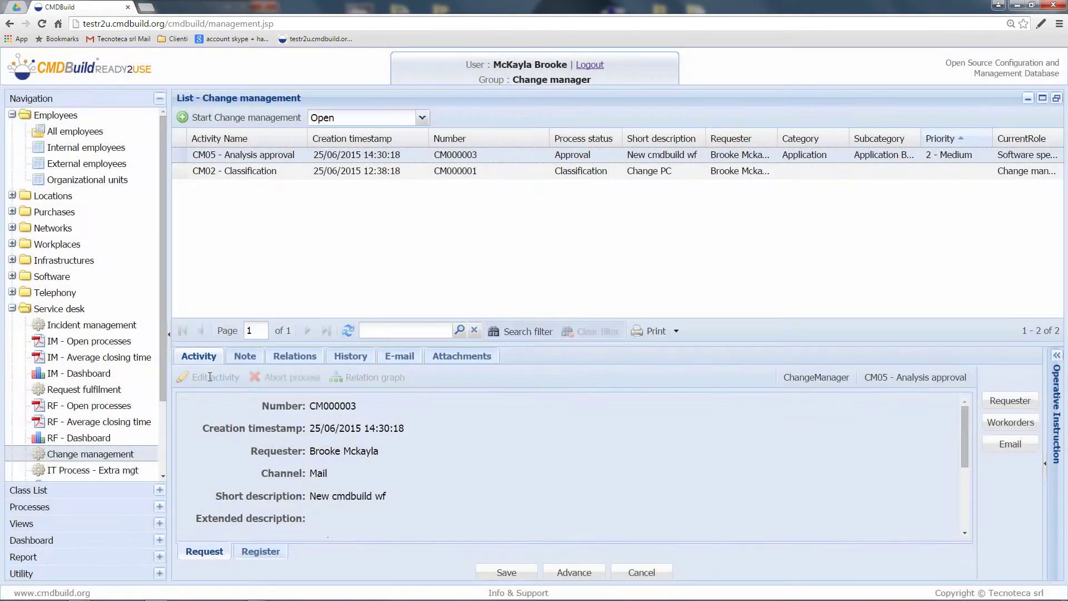
{"action": "scroll", "coordinate": [440, 449], "scroll_direction": "down", "scroll_amount": 5}
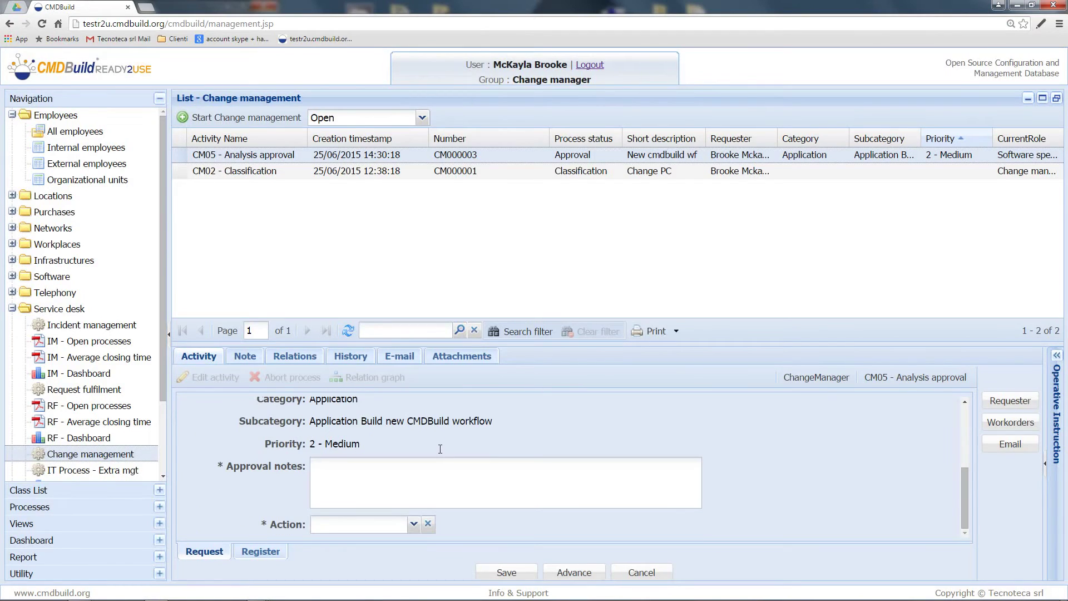
{"action": "left_click", "coordinate": [993, 420]}
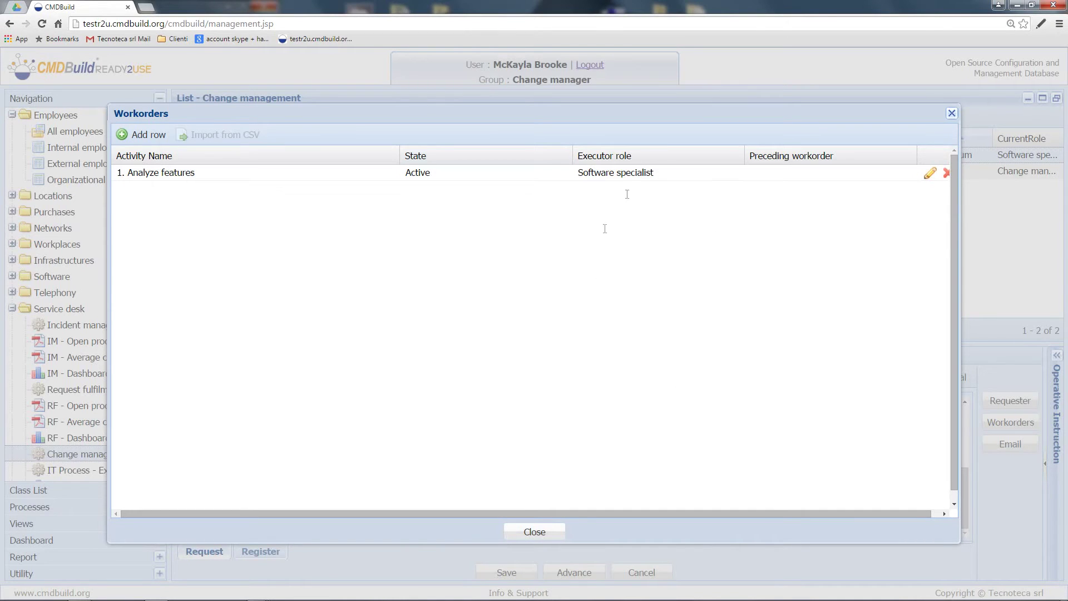
{"action": "left_click", "coordinate": [547, 530]}
{"action": "left_click", "coordinate": [434, 490]}
{"action": "type", "text": "ok"}
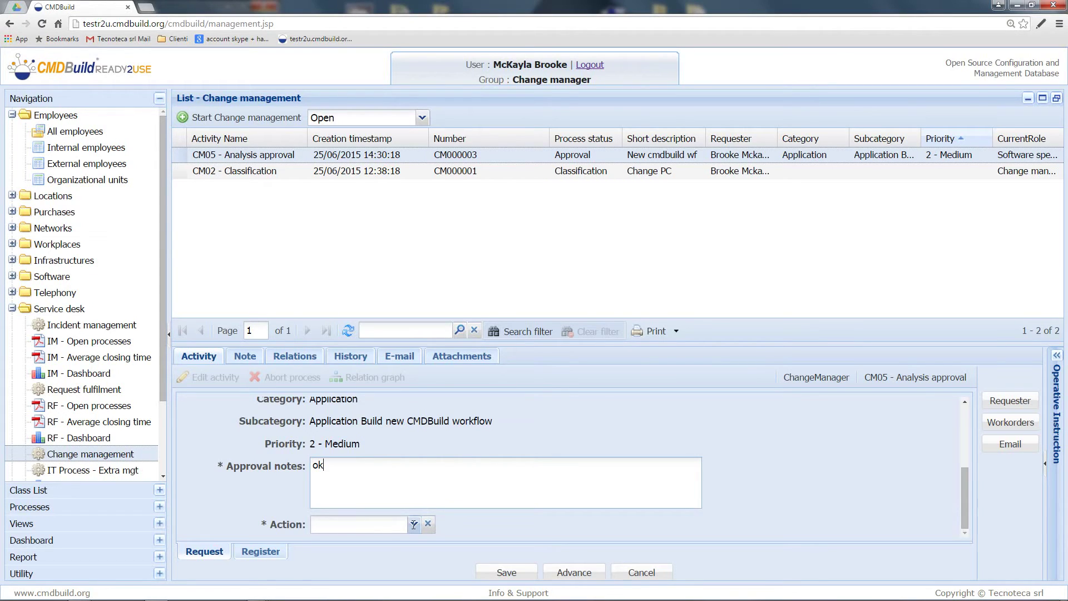
- Set the action to Approve, check the Register log, and advance CM000003 to Execution
{"action": "left_click", "coordinate": [413, 525]}
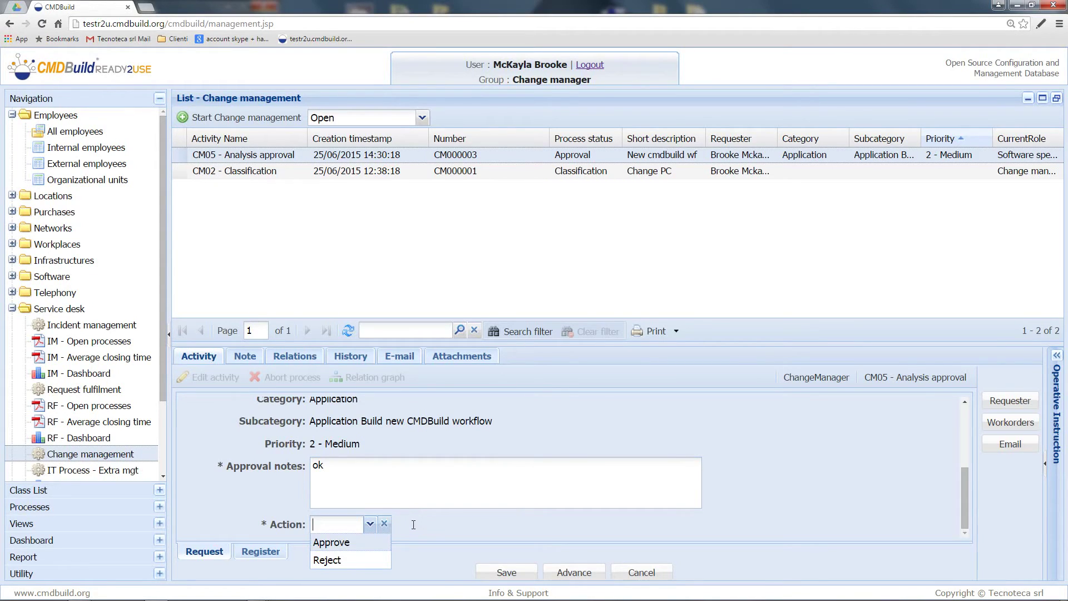
{"action": "left_click", "coordinate": [350, 543]}
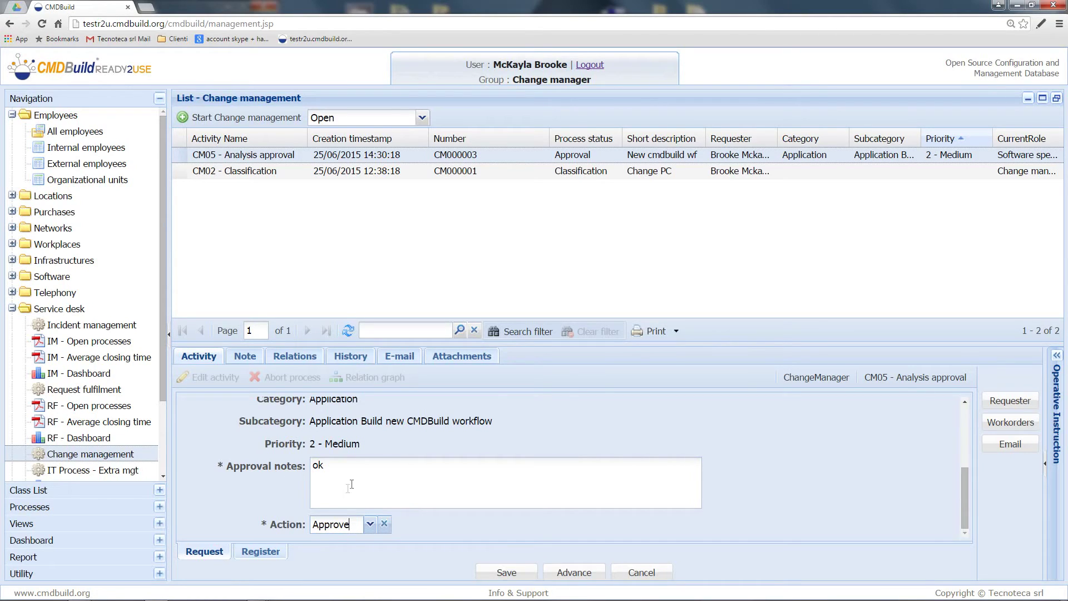
{"action": "left_click", "coordinate": [261, 552]}
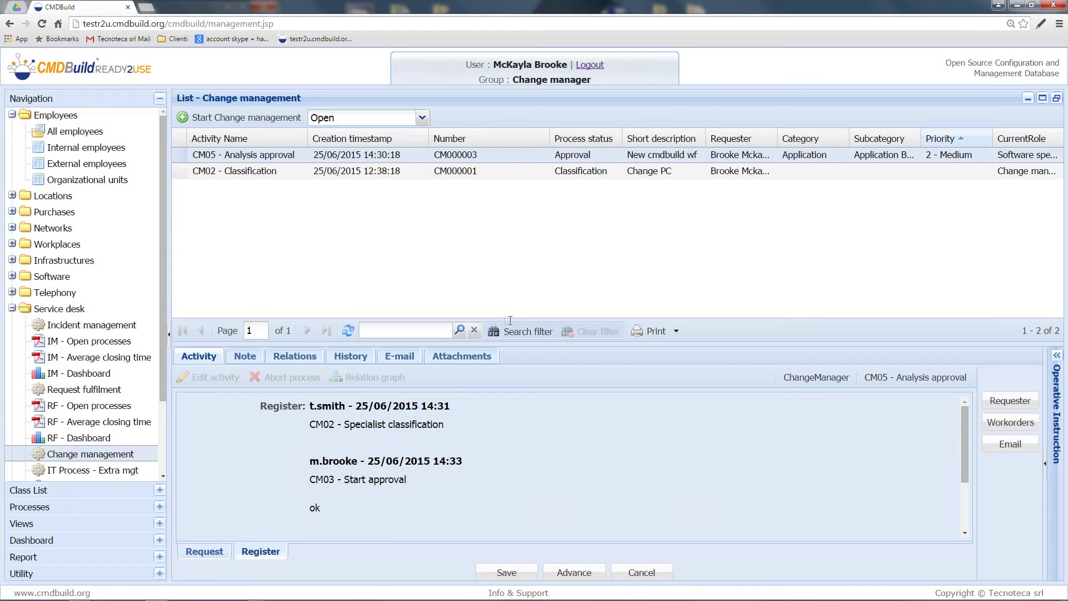
{"action": "left_click_drag", "start_coordinate": [532, 343], "coordinate": [533, 222]}
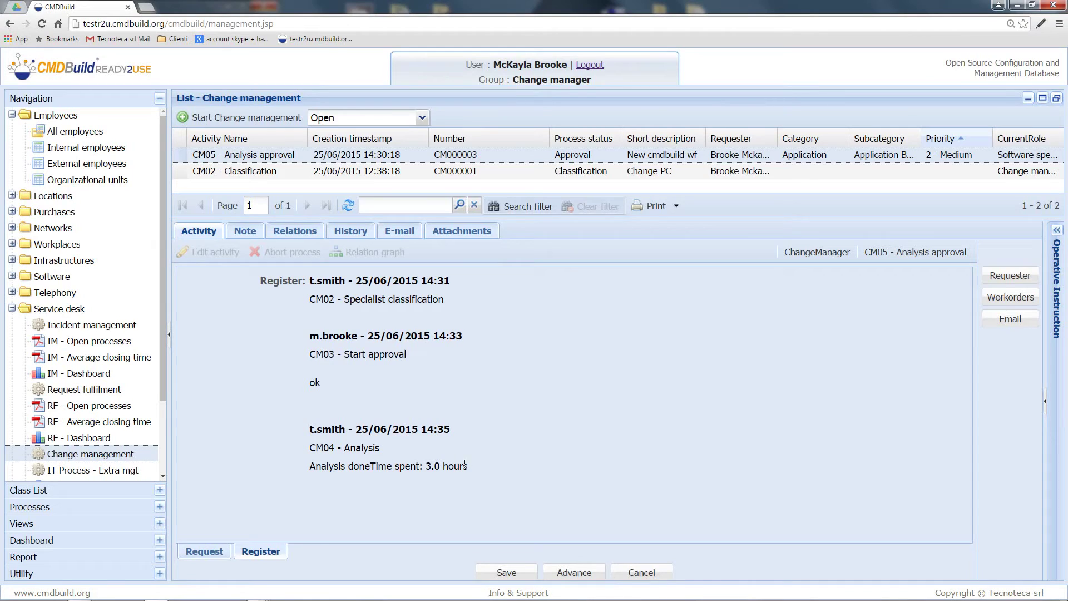
{"action": "left_click", "coordinate": [218, 553]}
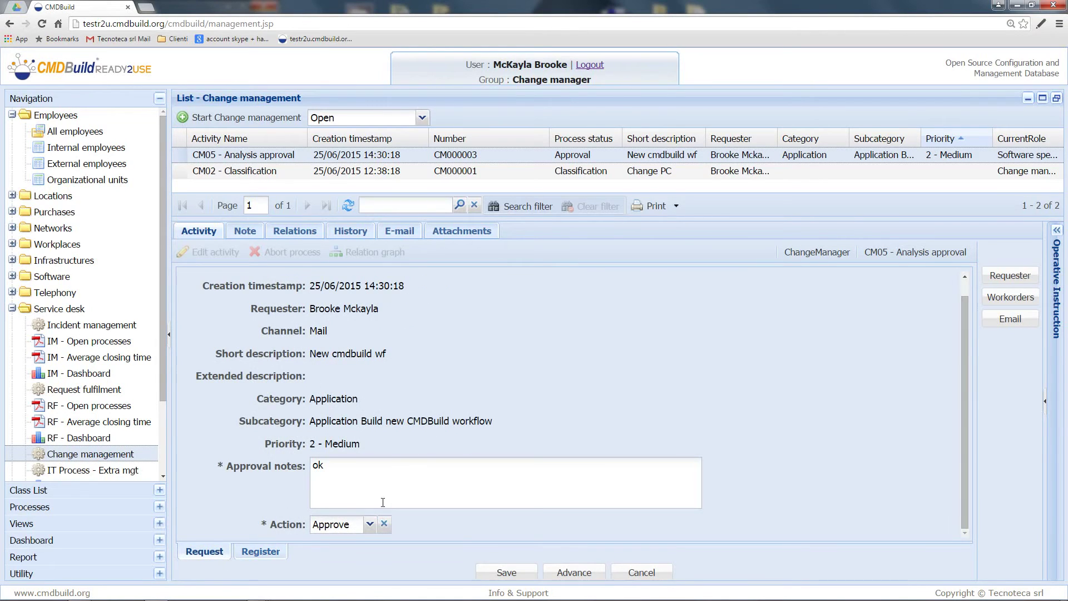
{"action": "left_click", "coordinate": [581, 572]}
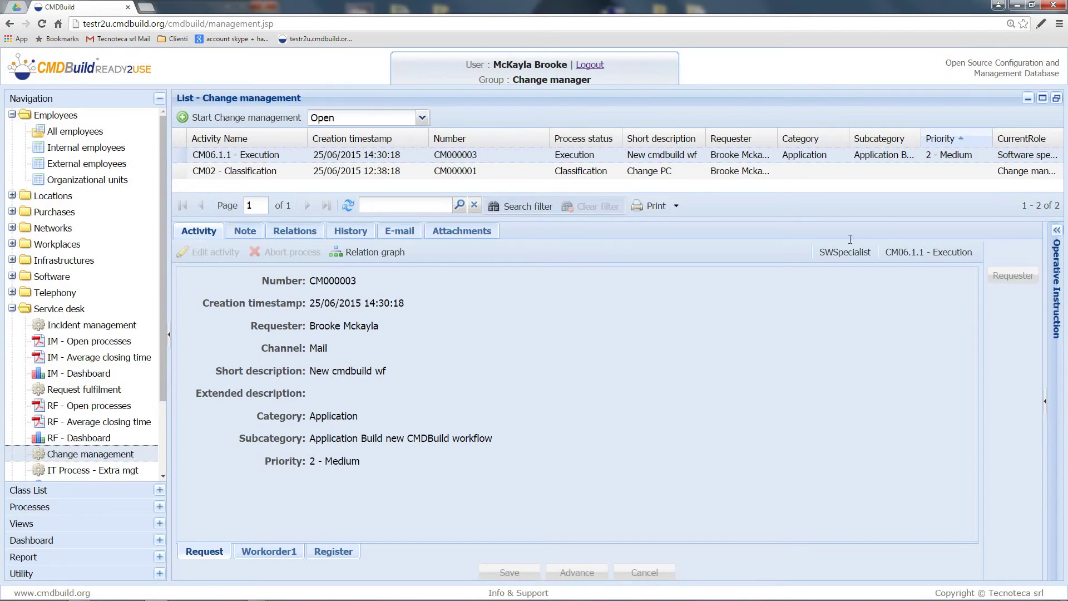
- Log in with the software specialist's credentials and open Service desk > Change management
{"action": "left_click", "coordinate": [589, 64]}
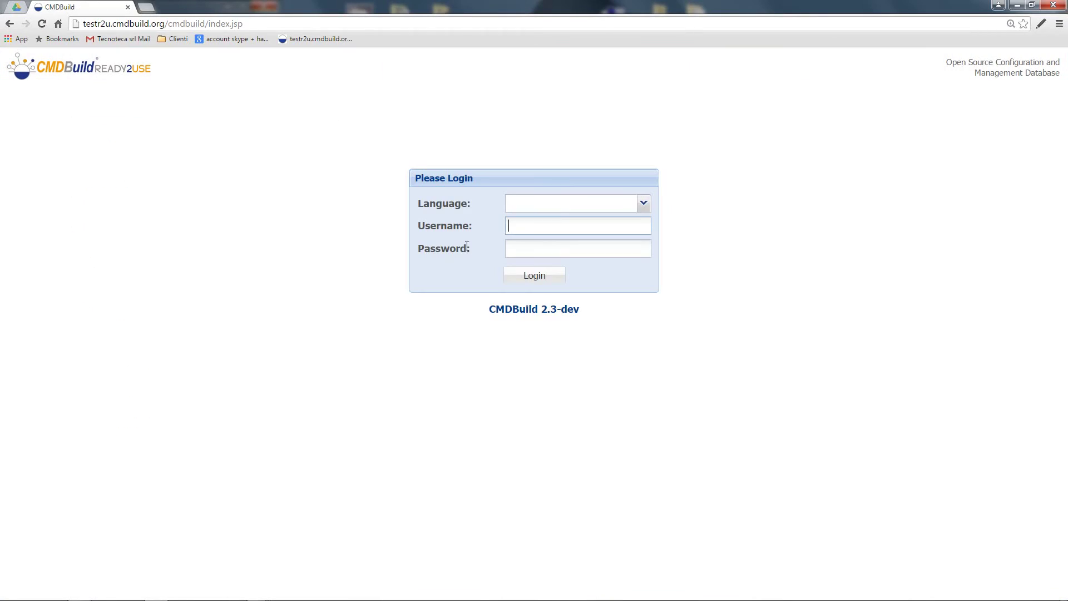
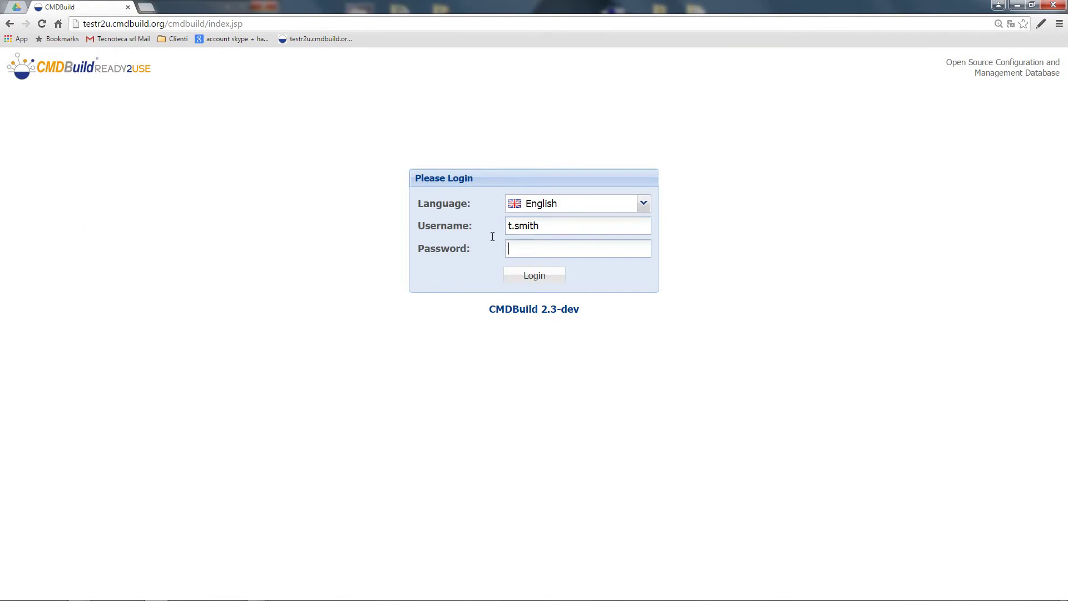
{"action": "key", "text": "Tab"}
{"action": "type", "text": "t****"}
{"action": "key", "text": "Return"}
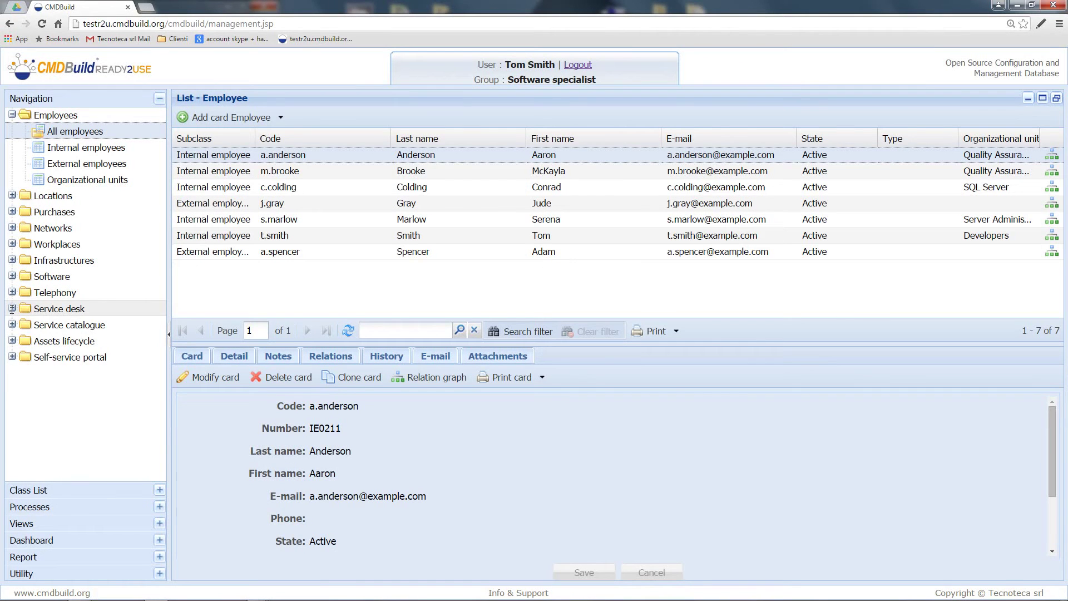
{"action": "left_click", "coordinate": [12, 308]}
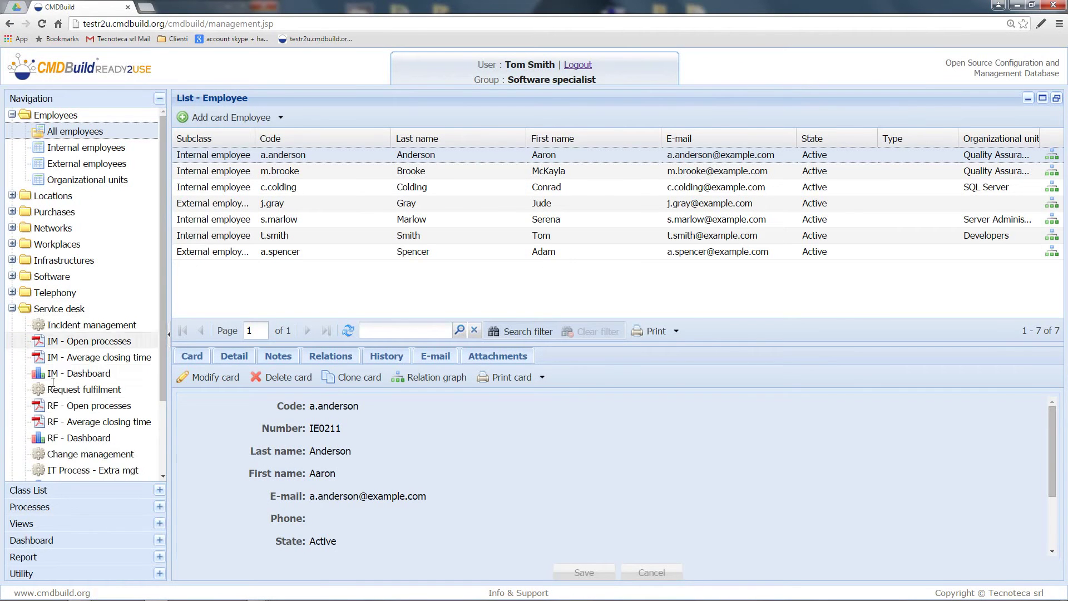
{"action": "left_click", "coordinate": [72, 453]}
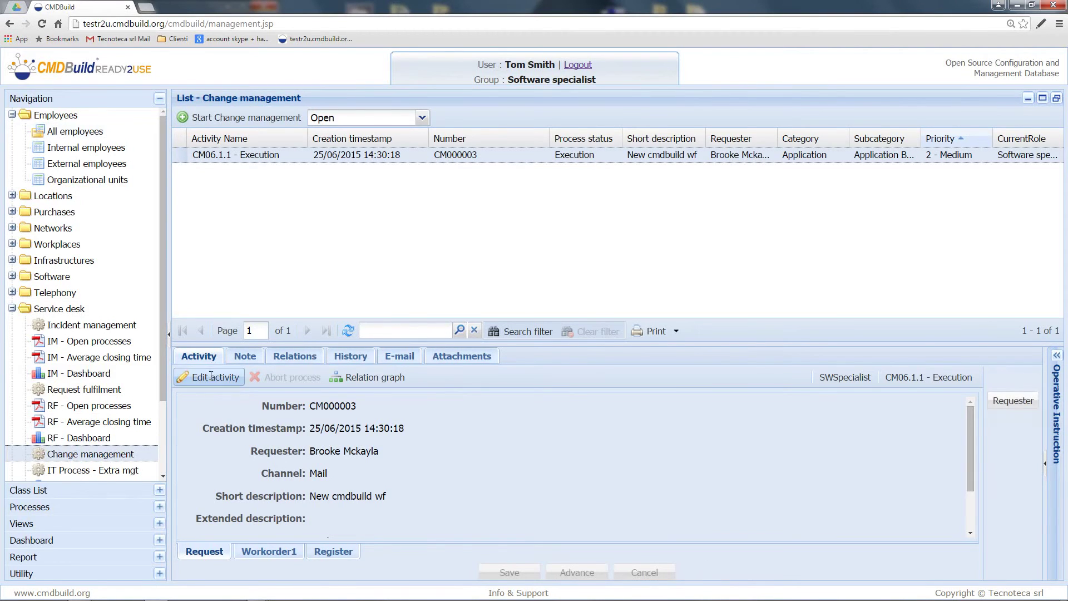
- Edit the execution activity and set the Analyze features workorder's execution time to 4
{"action": "left_click", "coordinate": [211, 376]}
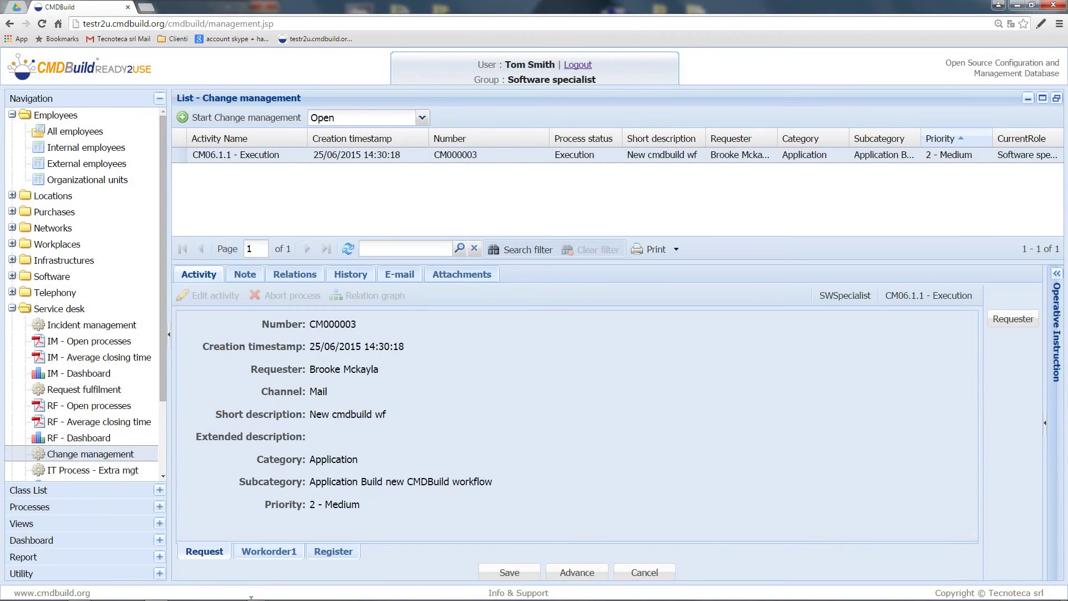
{"action": "left_click", "coordinate": [281, 551]}
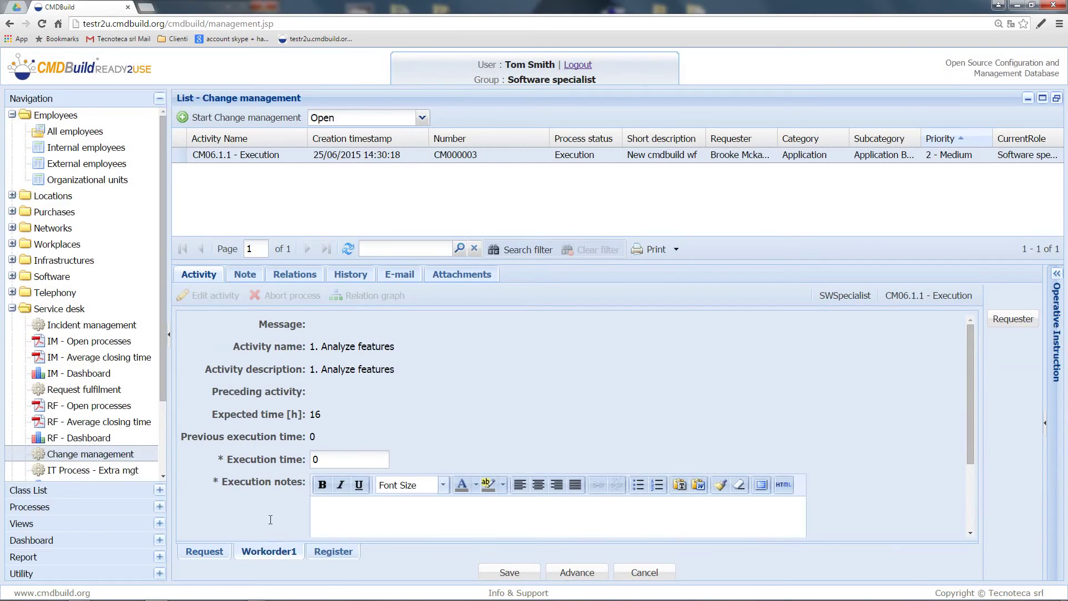
{"action": "scroll", "coordinate": [270, 520], "scroll_direction": "down", "scroll_amount": 2}
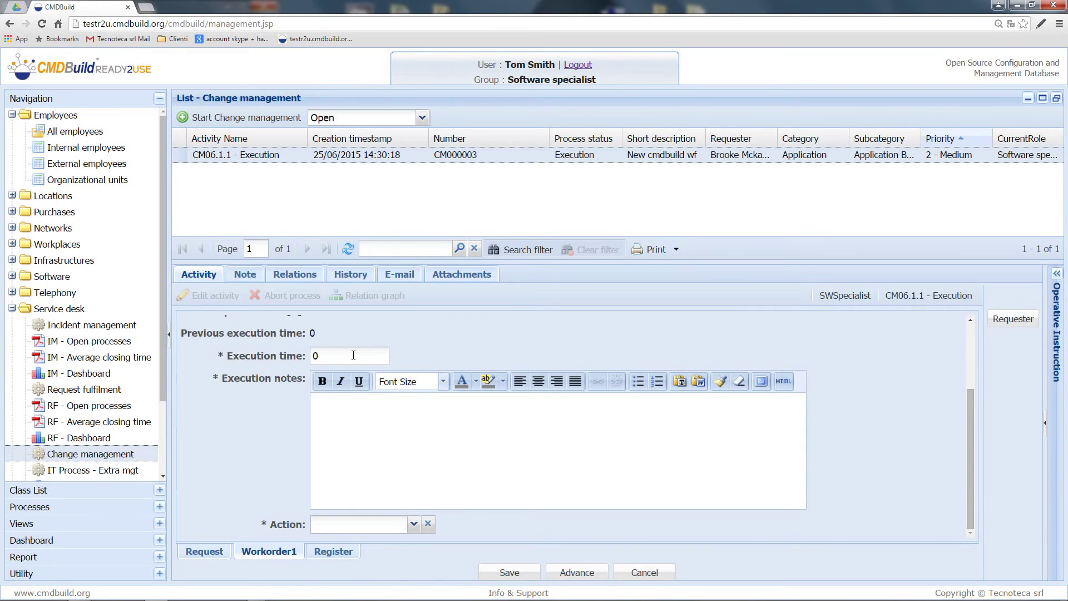
{"action": "left_click_drag", "start_coordinate": [349, 355], "coordinate": [268, 355]}
{"action": "scroll", "coordinate": [289, 378], "scroll_direction": "up", "scroll_amount": 2}
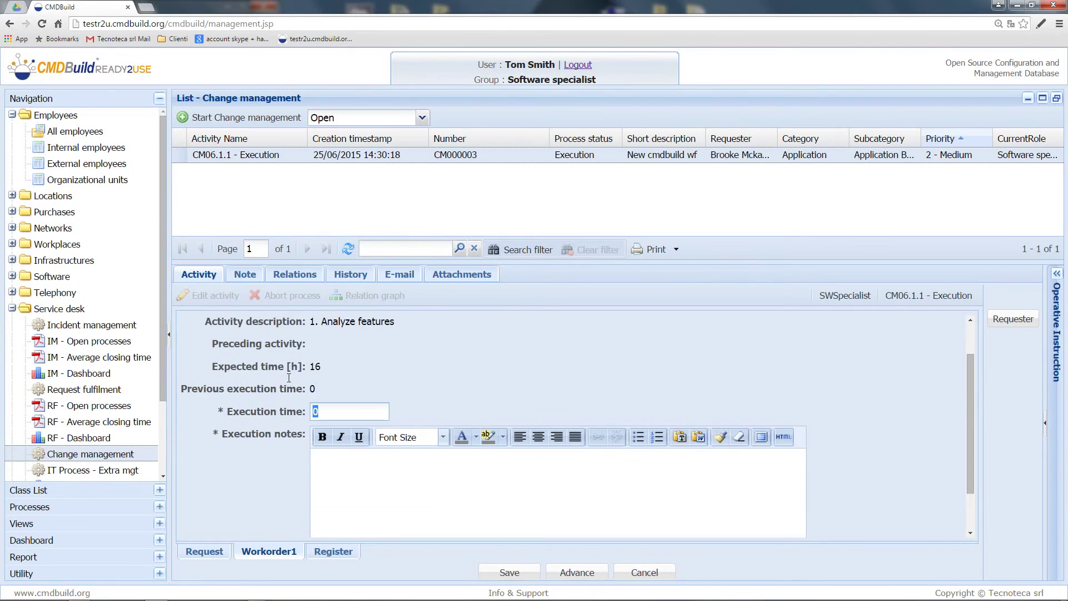
{"action": "scroll", "coordinate": [289, 377], "scroll_direction": "down", "scroll_amount": 2}
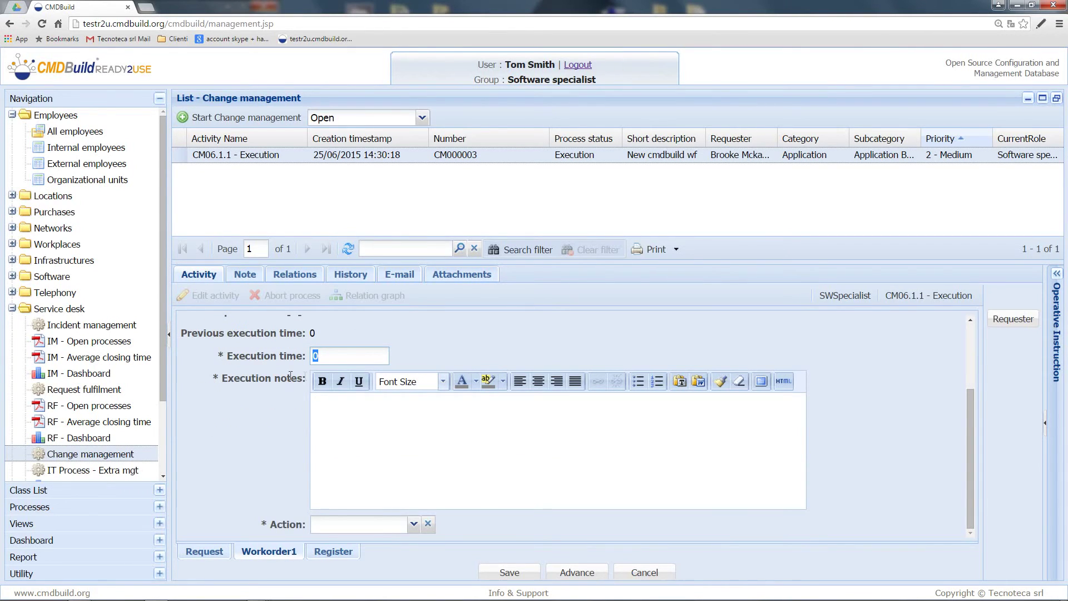
{"action": "type", "text": "4"}
- Add execution notes 'Done', choose the Closure action, and advance CM000003
{"action": "left_click", "coordinate": [342, 445]}
{"action": "type", "text": "Done"}
{"action": "left_click", "coordinate": [396, 525]}
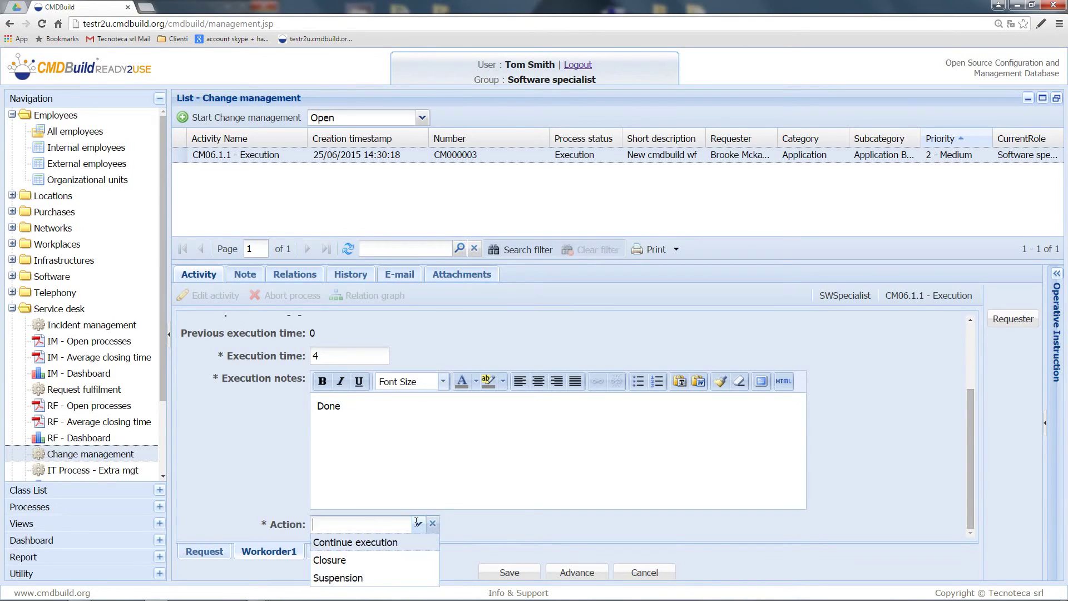
{"action": "left_click", "coordinate": [379, 560]}
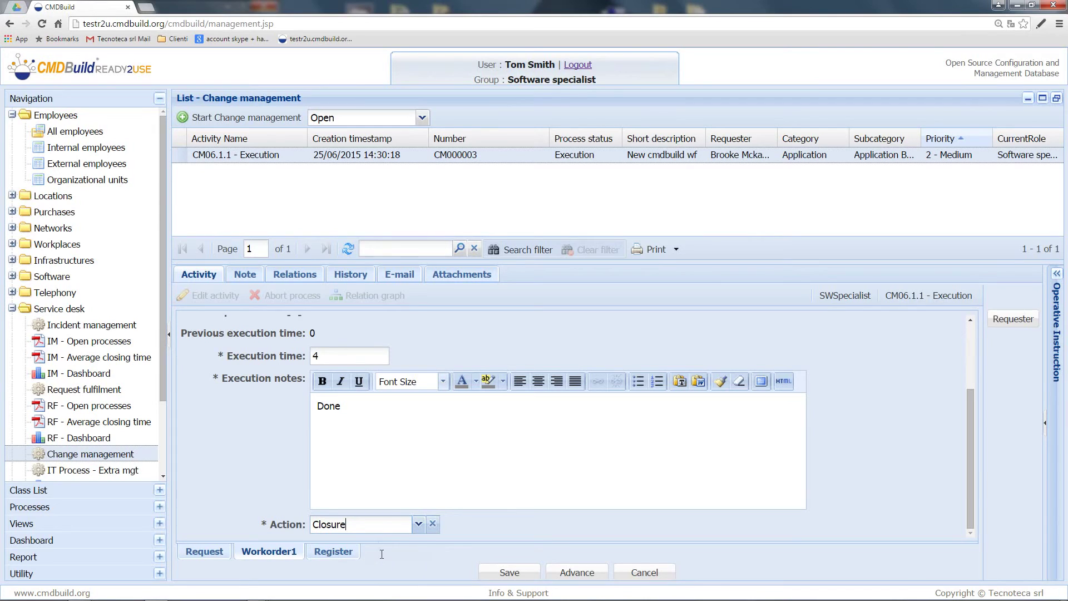
{"action": "left_click", "coordinate": [574, 571]}
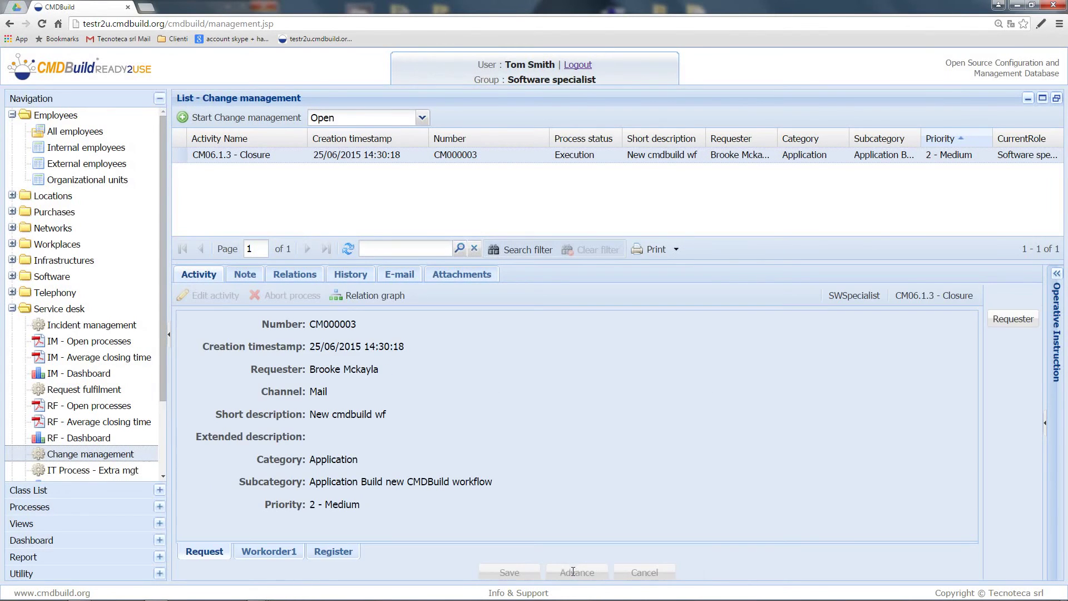
- Enter 'ok' as Workorder1 closure notes, advance CM000003 to Closure approval, and log out
{"action": "left_click", "coordinate": [278, 552]}
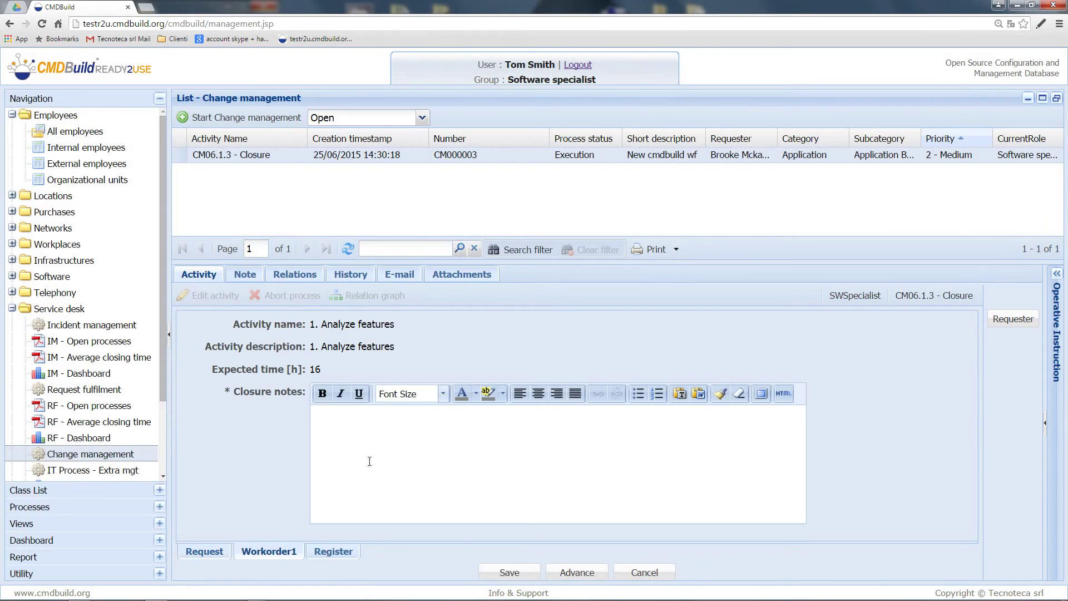
{"action": "type", "text": "ok"}
{"action": "left_click", "coordinate": [581, 571]}
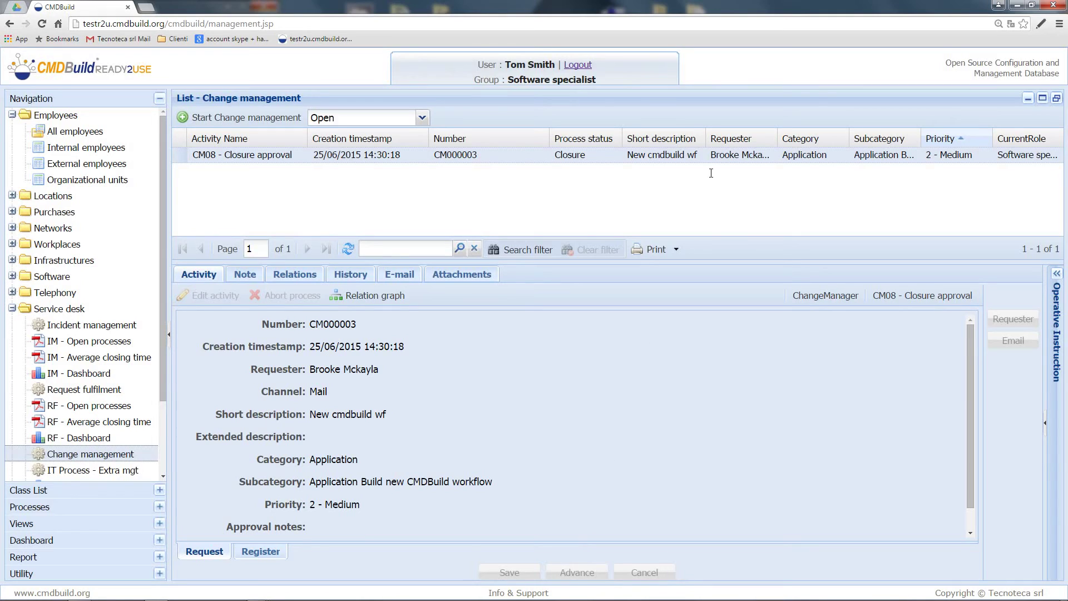
{"action": "left_click", "coordinate": [589, 64]}
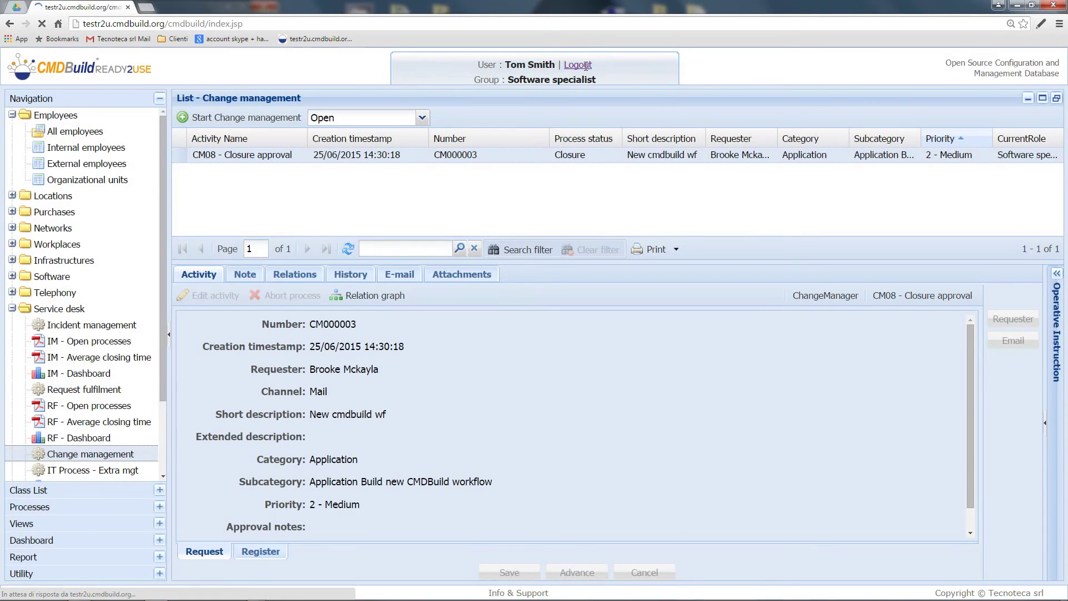
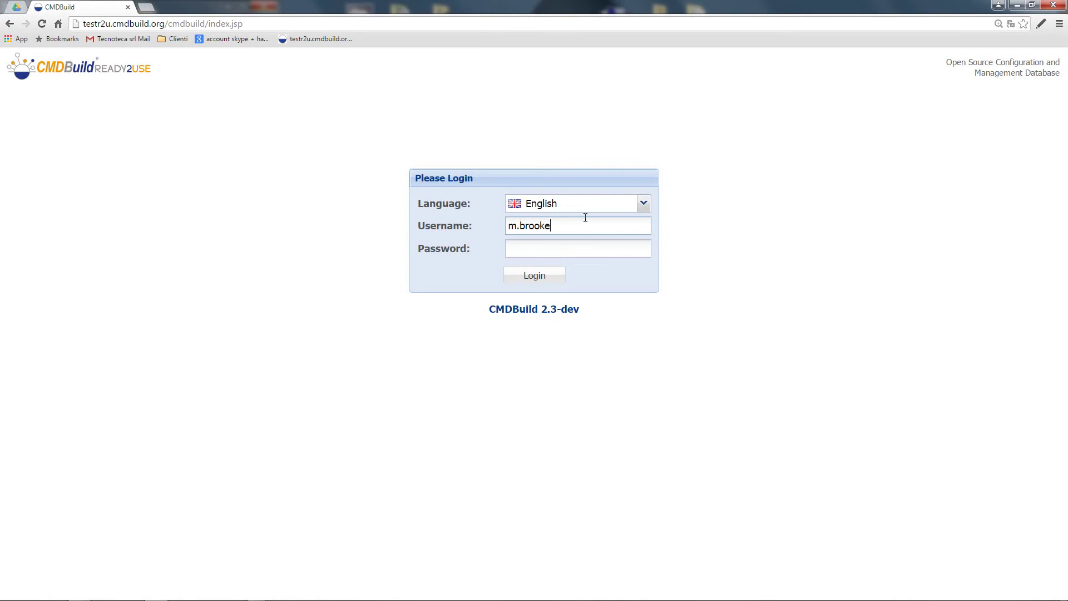
- Log in with the change manager's username and password
{"action": "key", "text": "Tab"}
{"action": "type", "text": "*****"}
{"action": "key", "text": "Return"}
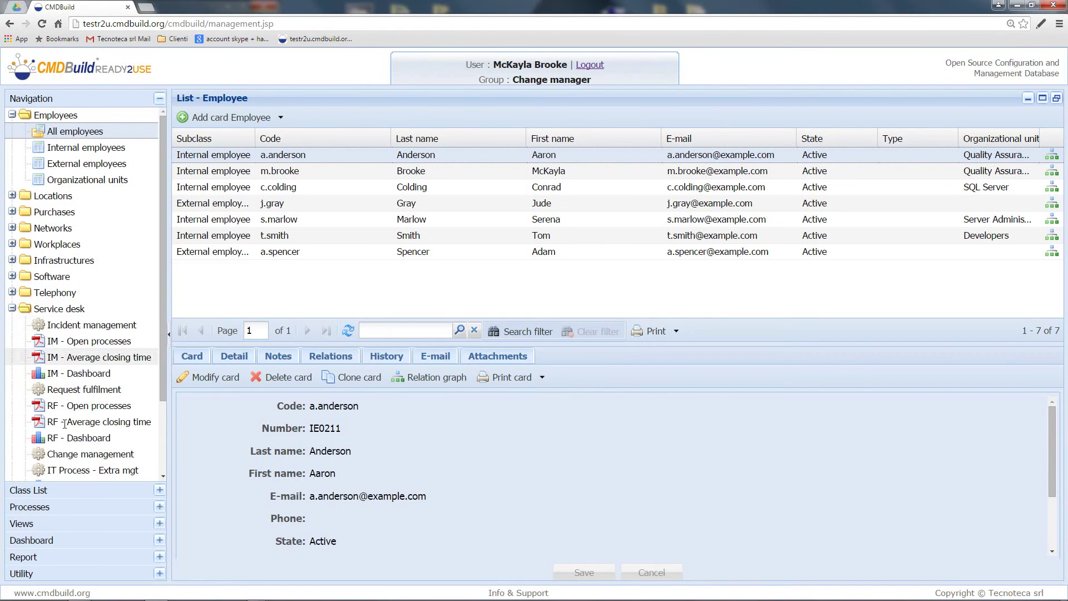
- Edit CM000003's closure approval, enter 'ok' as approval notes, and review its history log
{"action": "left_click", "coordinate": [82, 453]}
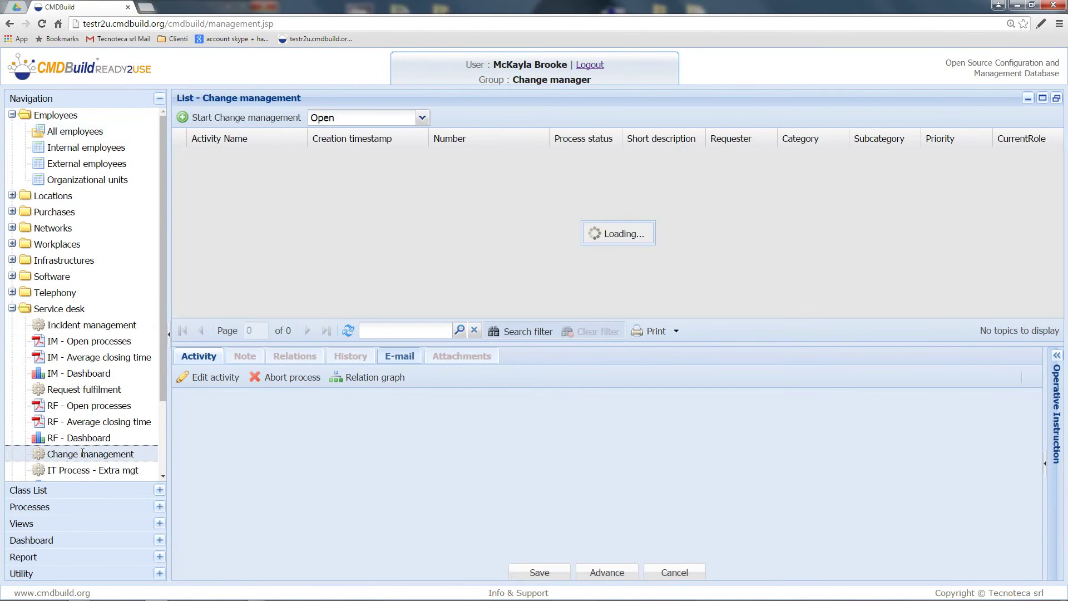
{"action": "left_click", "coordinate": [213, 378]}
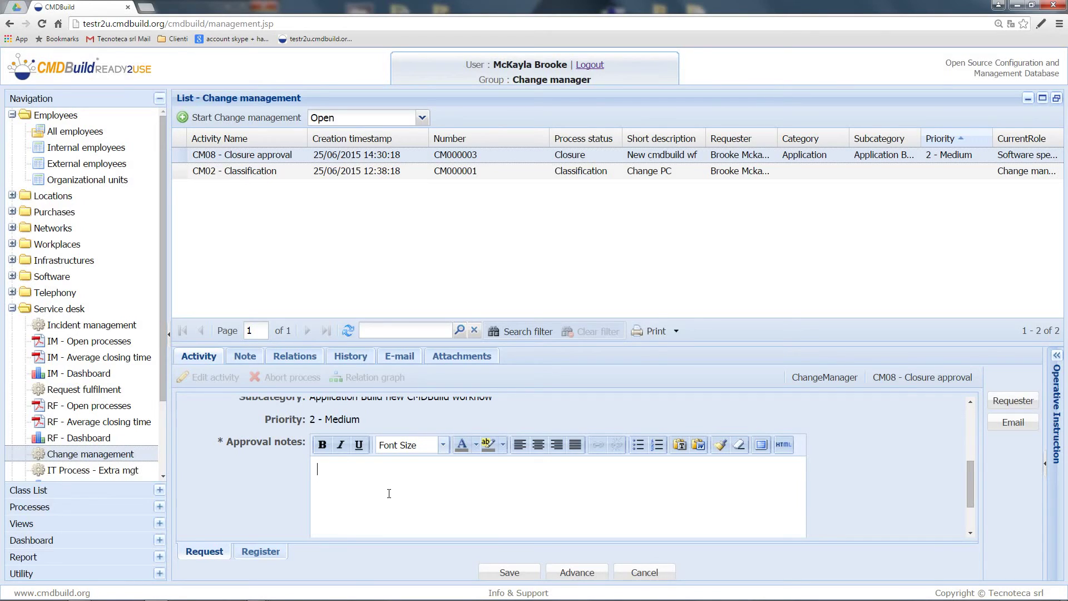
{"action": "type", "text": "ok"}
{"action": "left_click_drag", "start_coordinate": [686, 345], "coordinate": [686, 254]}
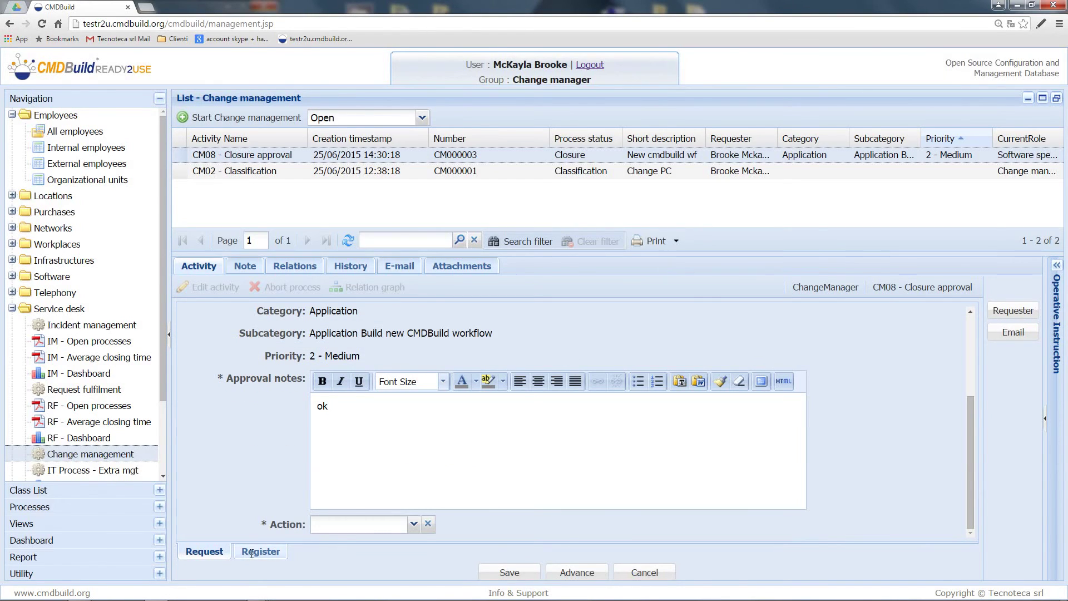
{"action": "left_click", "coordinate": [251, 553]}
{"action": "scroll", "coordinate": [365, 395], "scroll_direction": "down", "scroll_amount": 5}
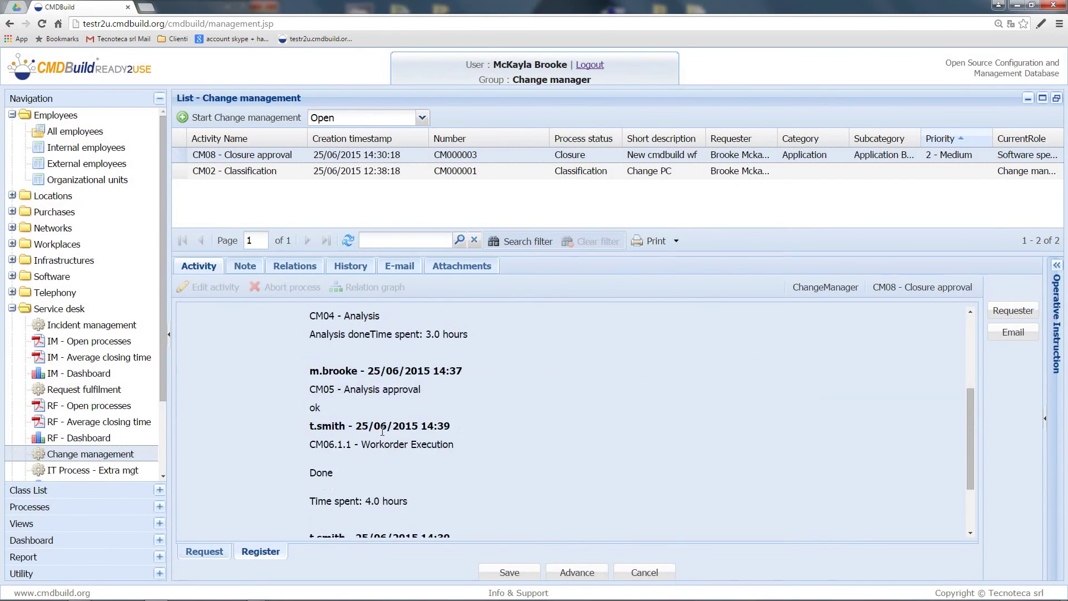
{"action": "scroll", "coordinate": [362, 389], "scroll_direction": "up", "scroll_amount": 5}
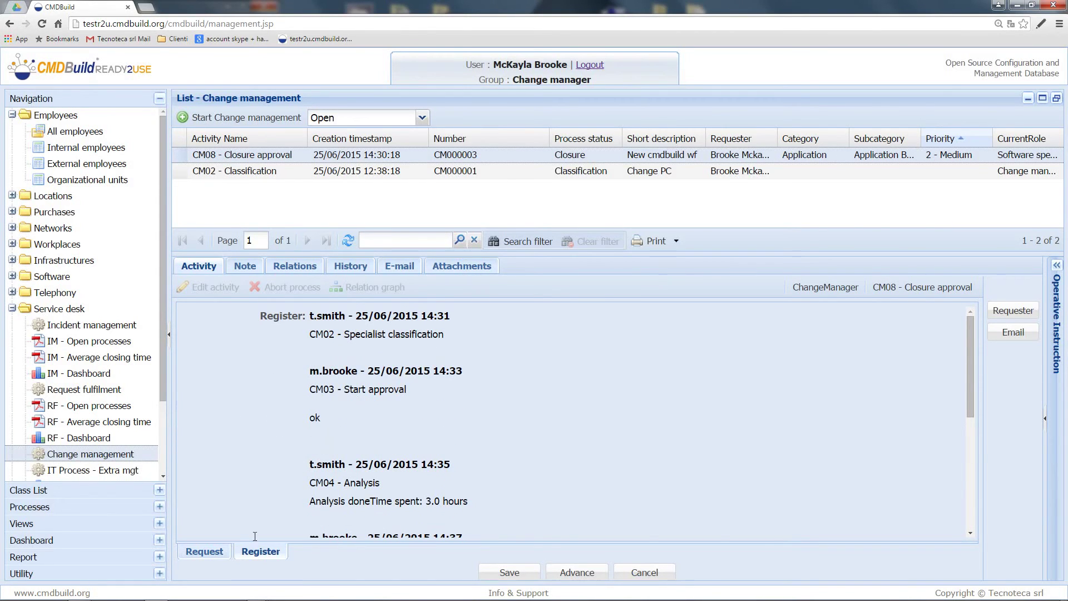
{"action": "left_click", "coordinate": [194, 552]}
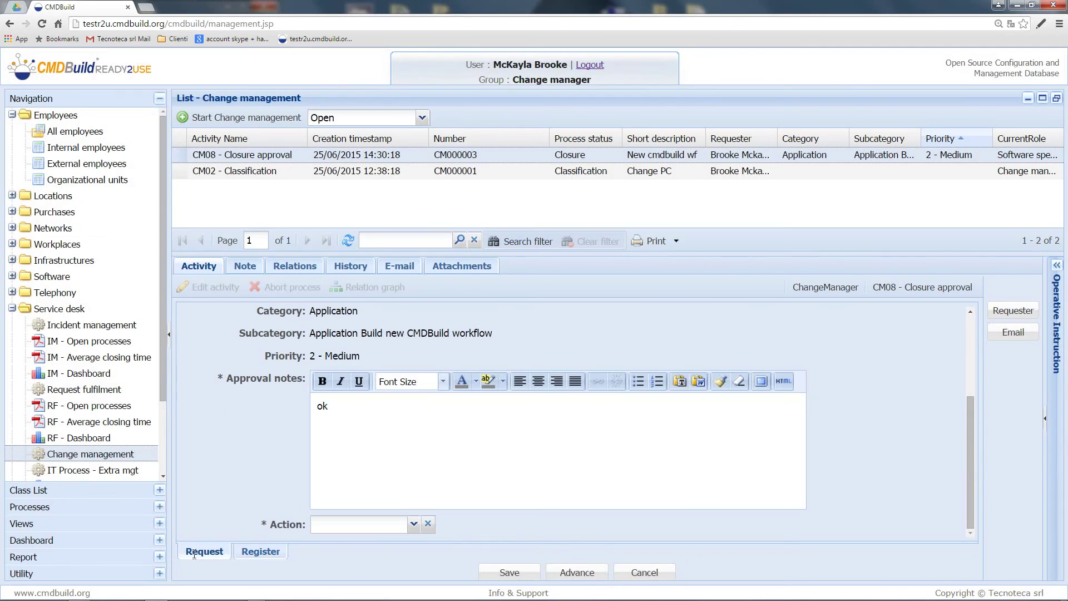
- Set the action to Approve closure and advance CM000003 to CM09 - Closure
{"action": "left_click", "coordinate": [413, 524]}
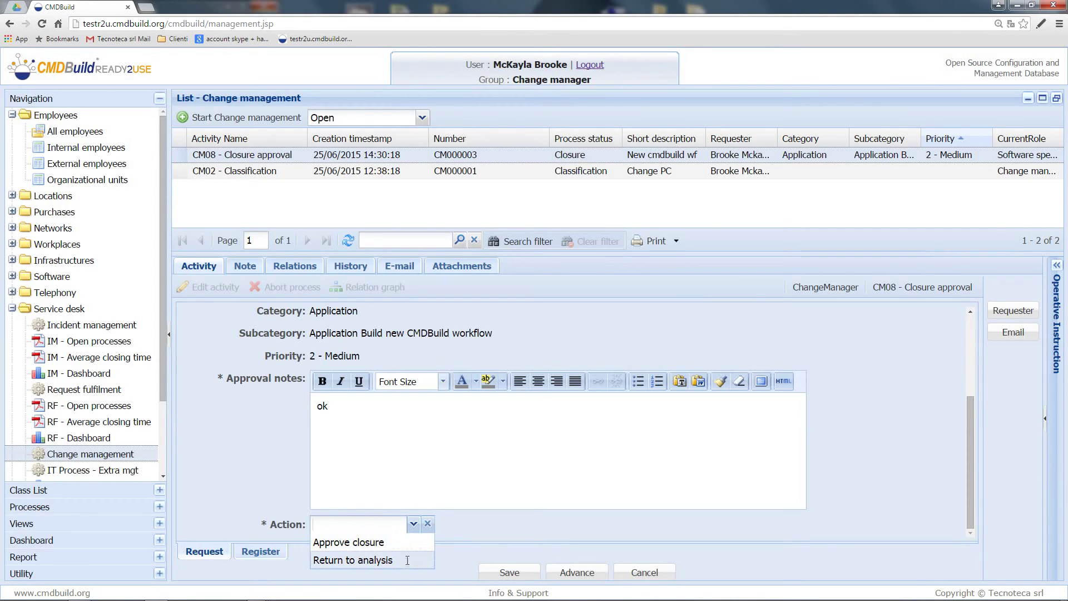
{"action": "left_click", "coordinate": [409, 549]}
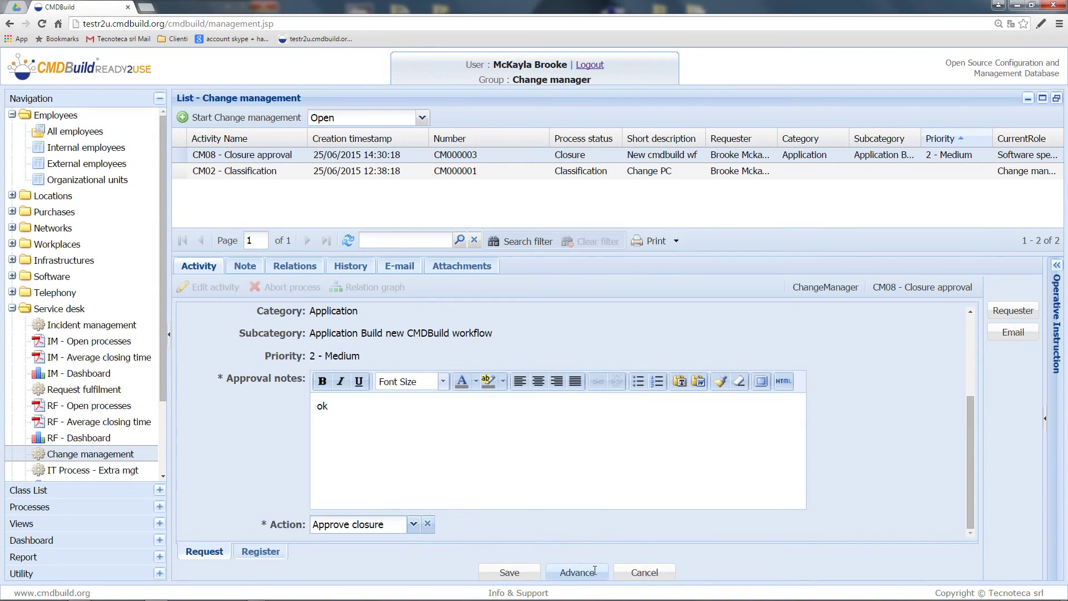
{"action": "left_click", "coordinate": [594, 571]}
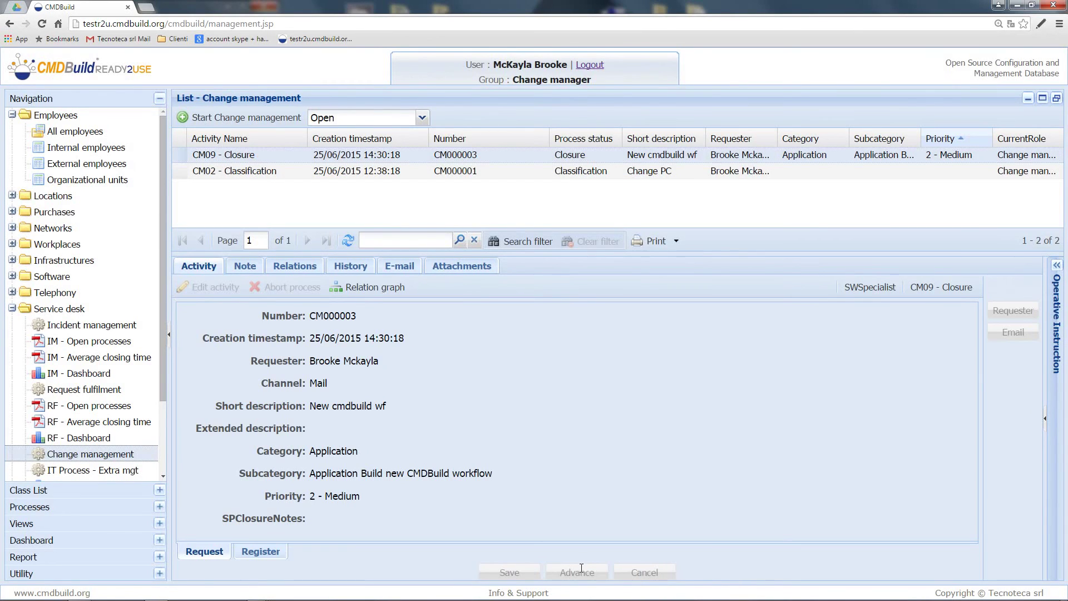
- Log out and log back in with the software specialist's username and password
{"action": "left_click", "coordinate": [591, 65]}
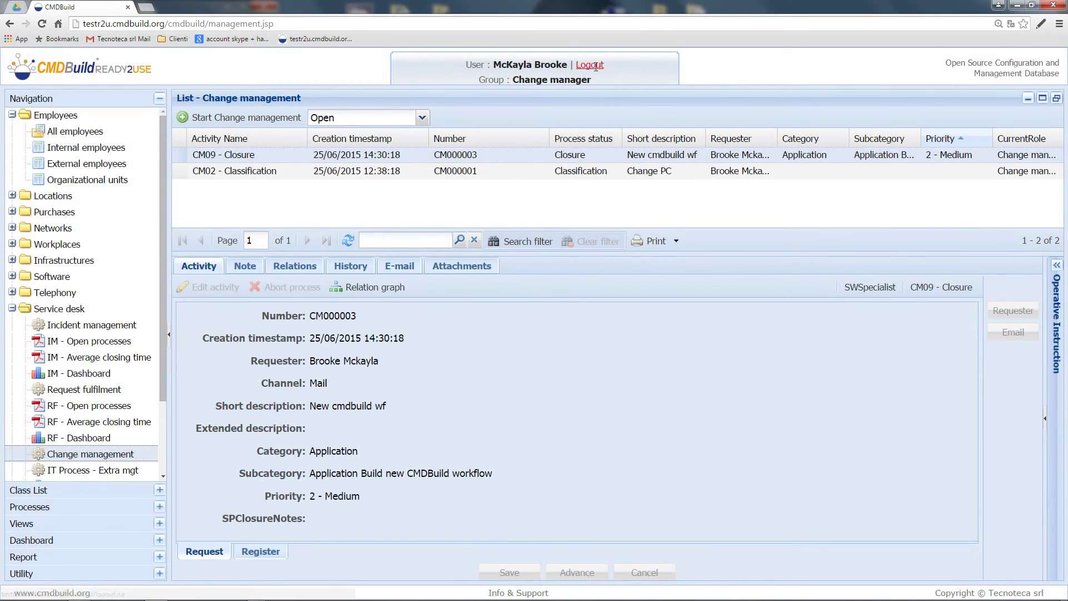
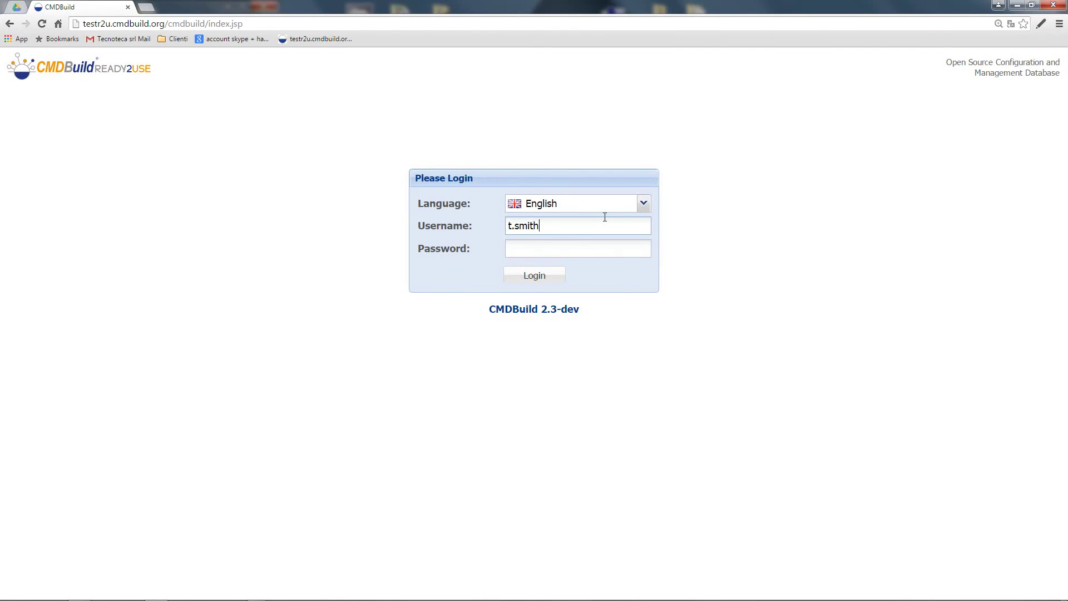
{"action": "key", "text": "Tab"}
{"action": "type", "text": "*****"}
{"action": "key", "text": "Return"}
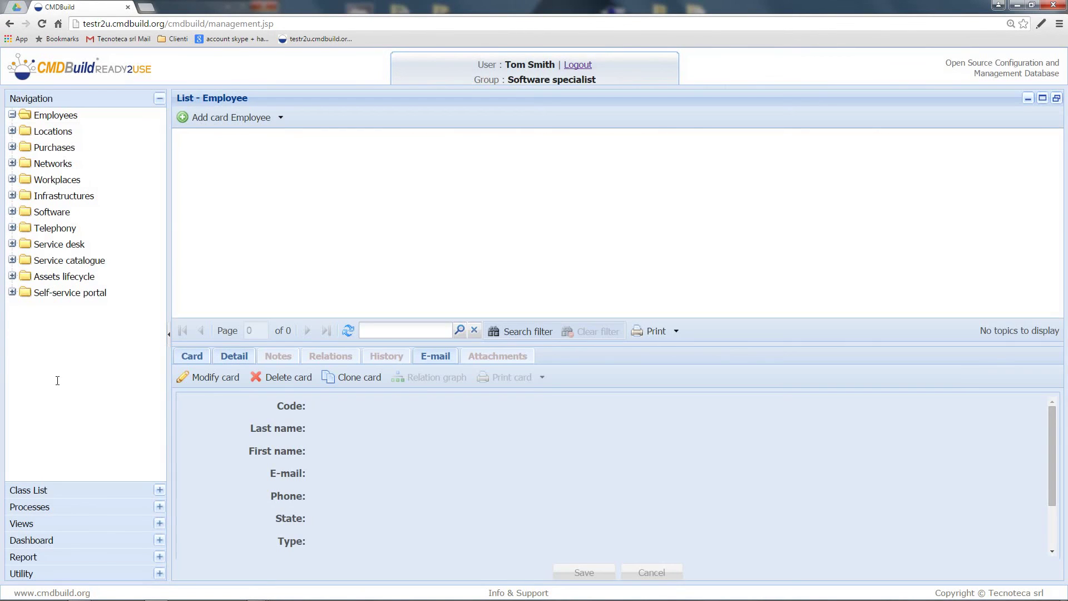
- Edit CM000003's CM09 - Closure activity, enter 'Done' in SPClosureNotes, and show its e-mails
{"action": "left_click", "coordinate": [56, 309]}
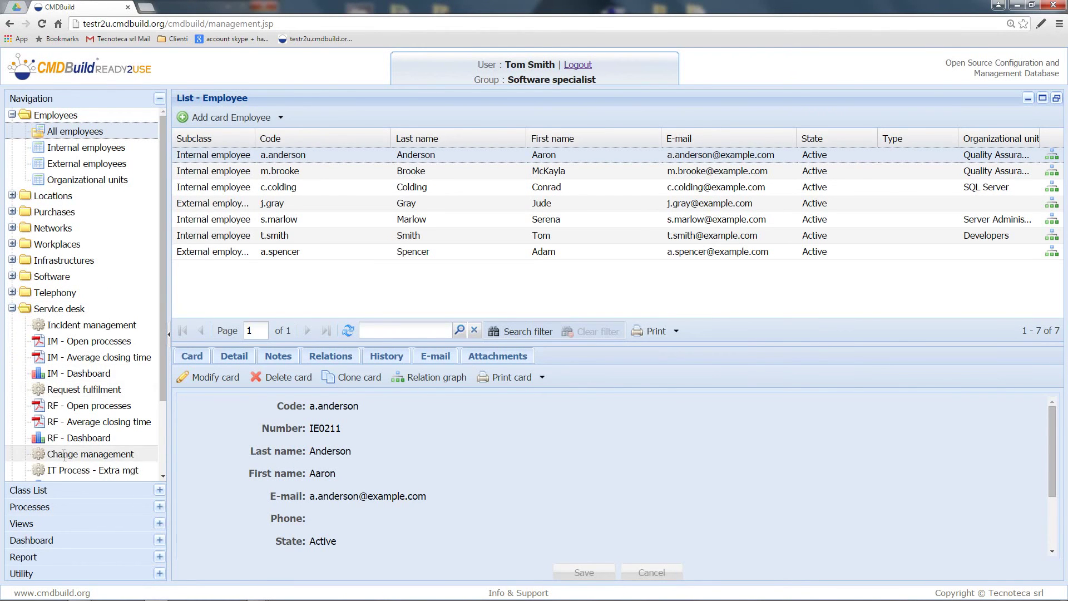
{"action": "left_click", "coordinate": [65, 454]}
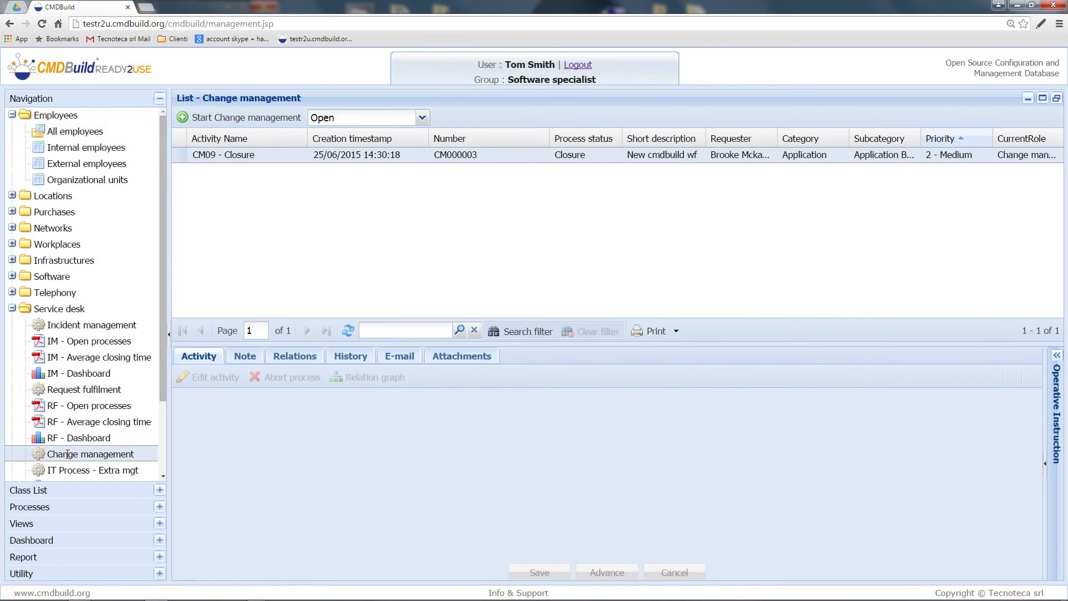
{"action": "left_click", "coordinate": [205, 376]}
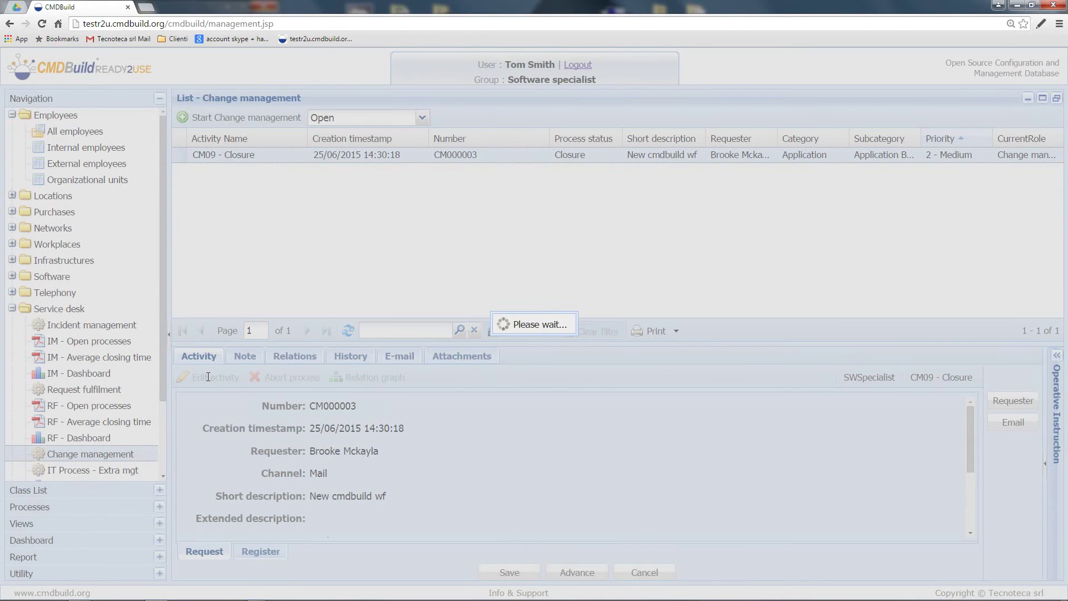
{"action": "scroll", "coordinate": [527, 476], "scroll_direction": "down", "scroll_amount": 3}
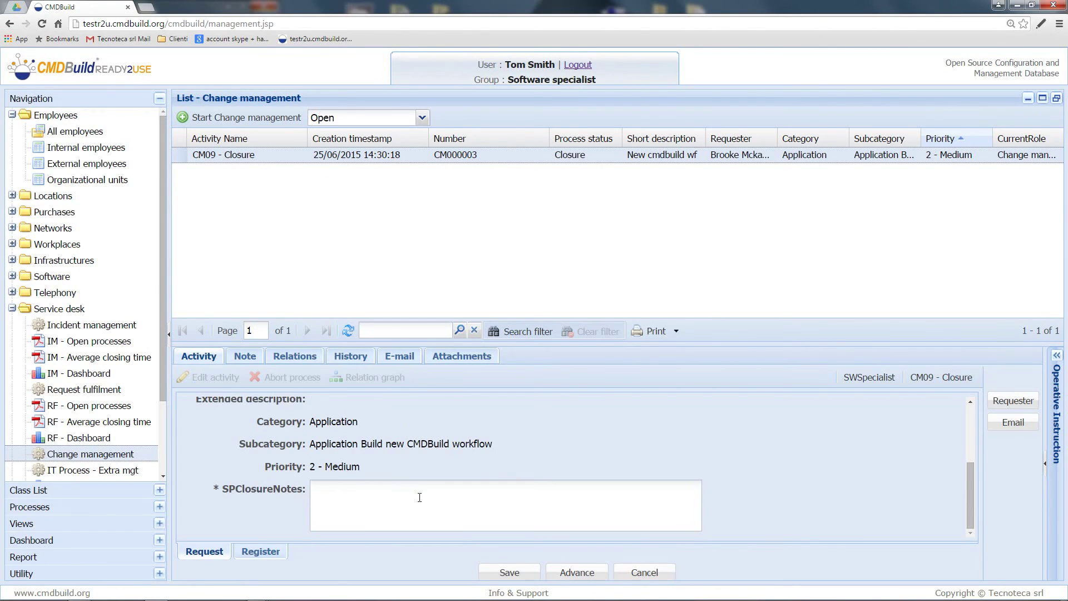
{"action": "left_click", "coordinate": [421, 495]}
{"action": "type", "text": "Done"}
{"action": "left_click_drag", "start_coordinate": [587, 345], "coordinate": [587, 296]}
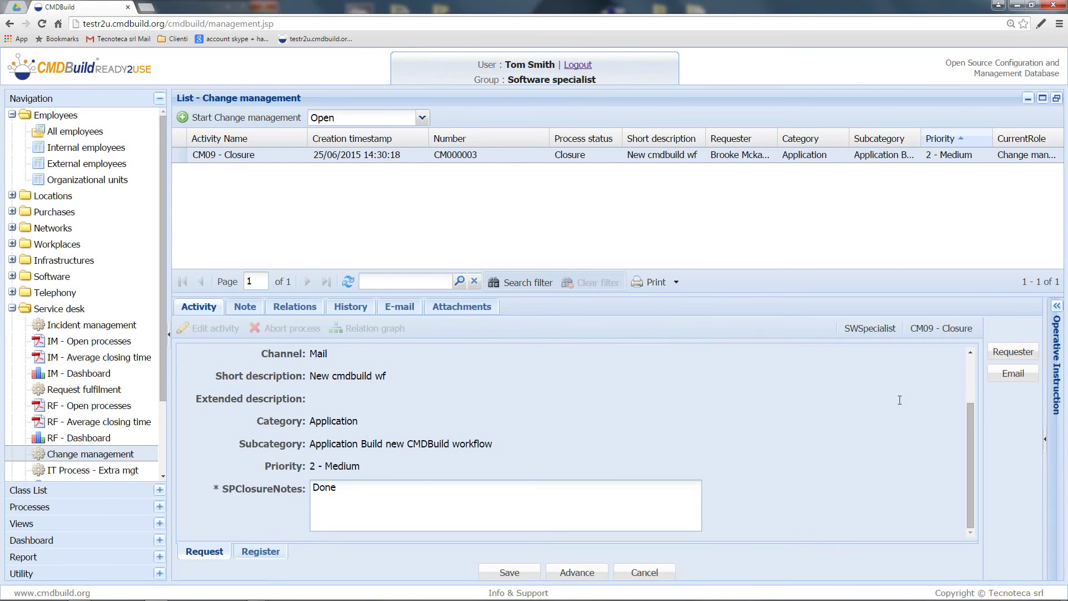
{"action": "left_click", "coordinate": [997, 376]}
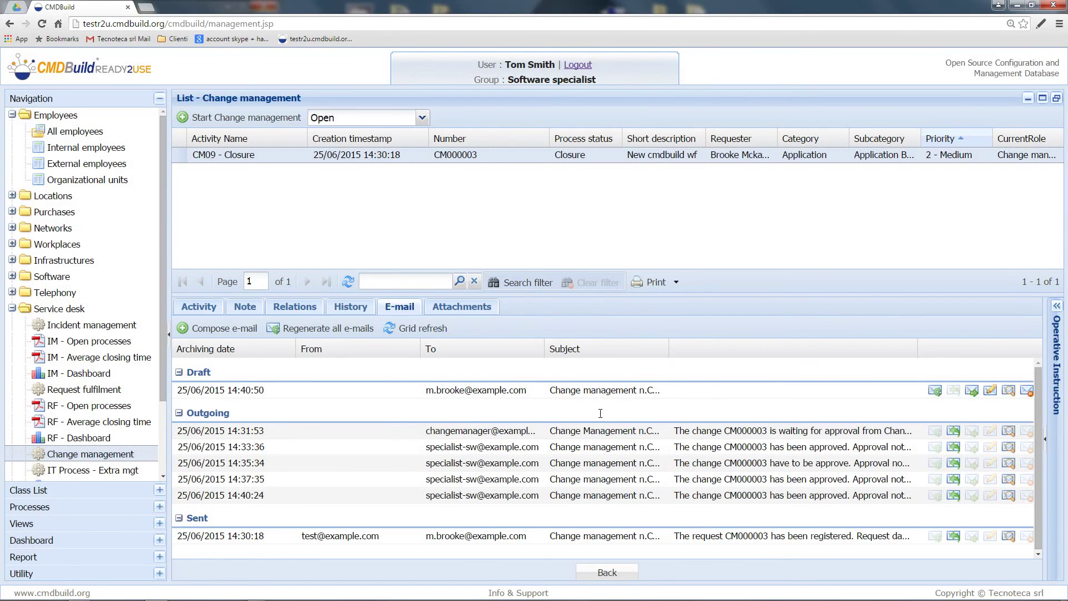
- Review the draft 'Closed' e-mail, return to the closure form, and advance CM000003
{"action": "left_click", "coordinate": [1009, 390]}
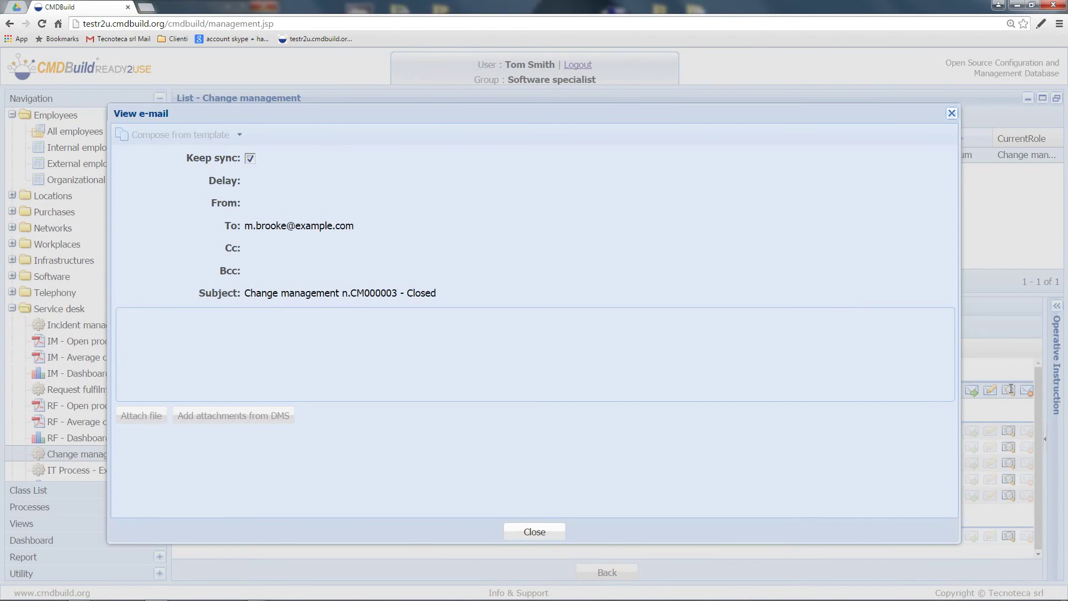
{"action": "left_click", "coordinate": [555, 532]}
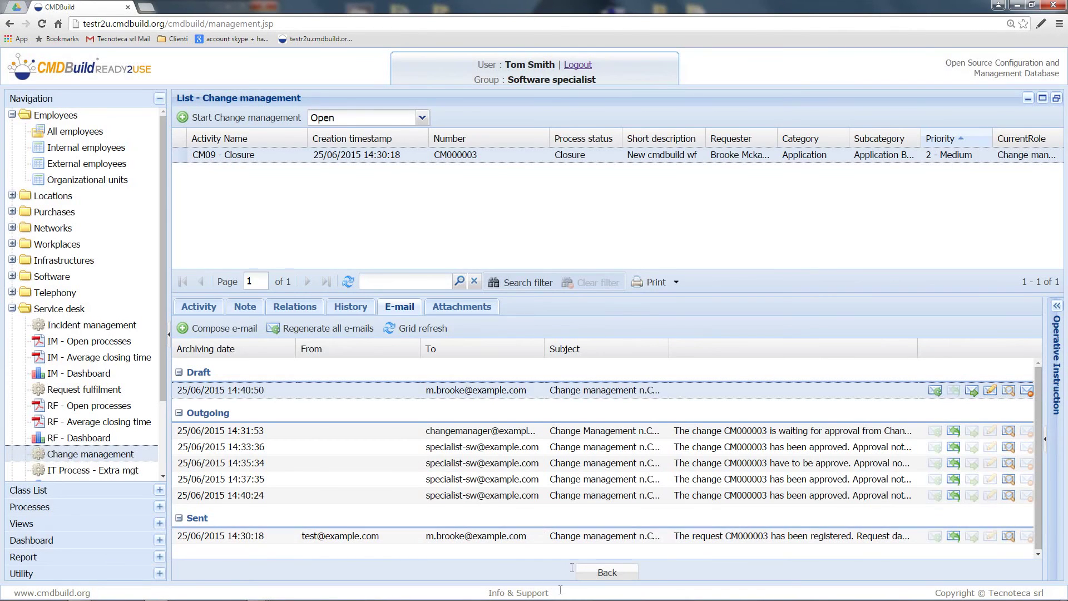
{"action": "left_click", "coordinate": [607, 573]}
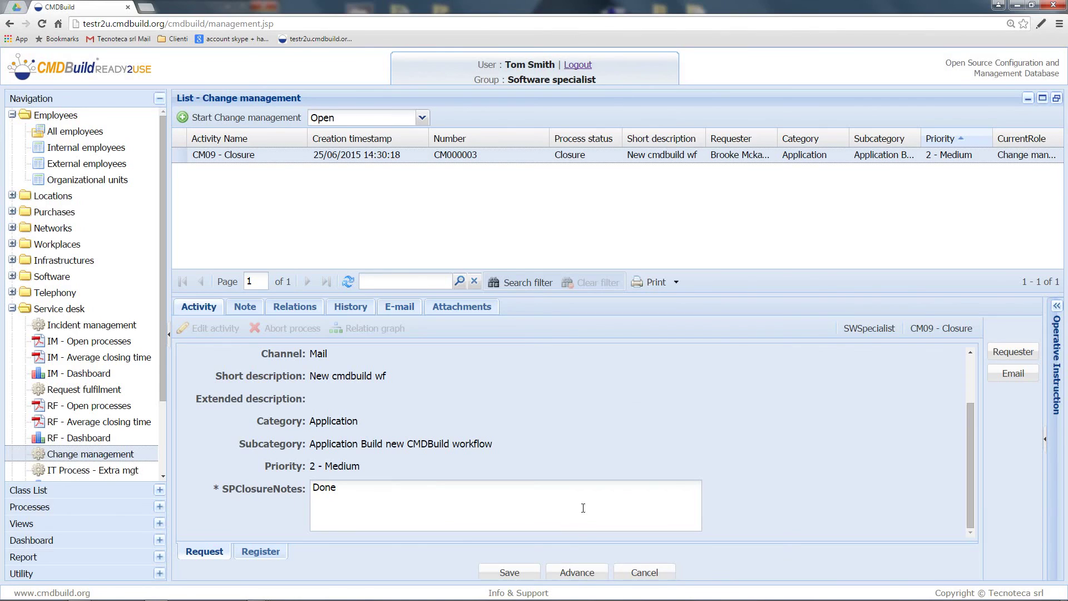
{"action": "left_click", "coordinate": [590, 574]}
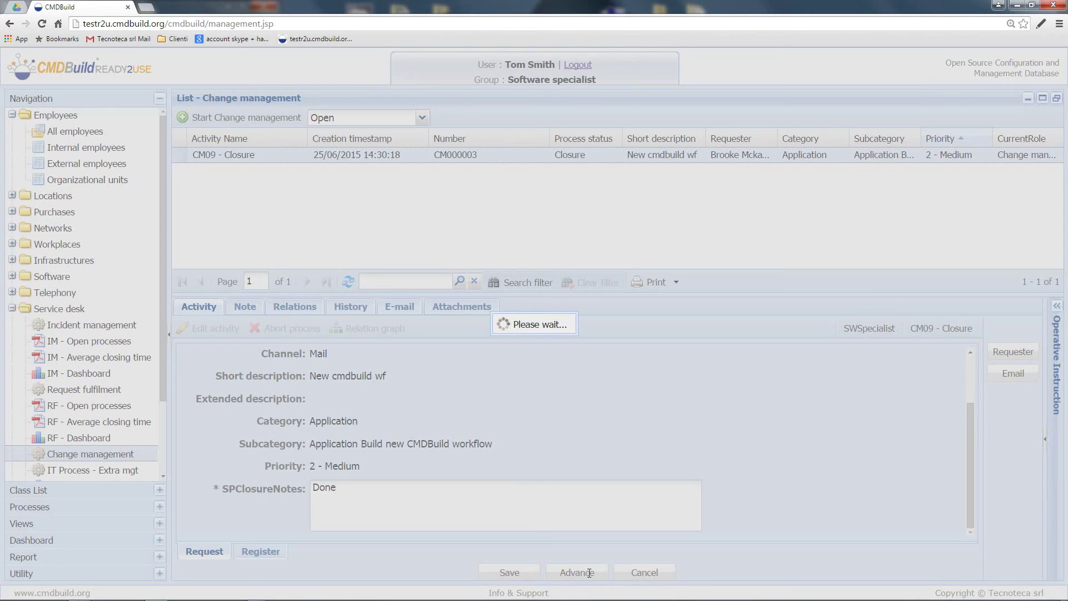